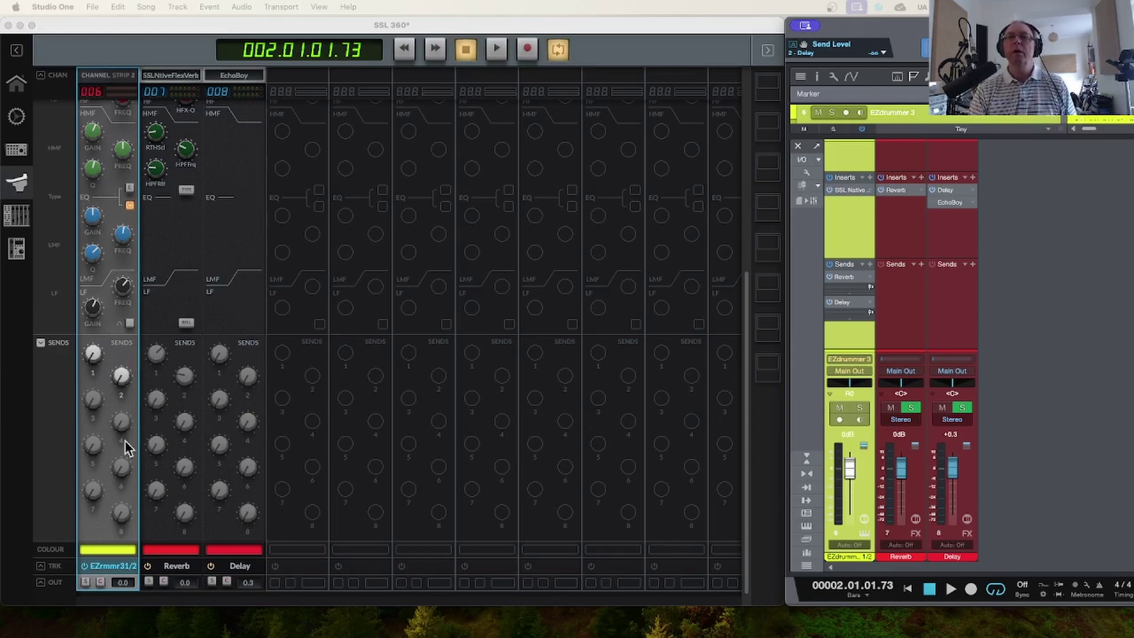
# Focus the Reverb strip, then the EchoBoy Delay strip, and scroll the strips up to the DYN section
pyautogui.scroll(6, 115, 331)
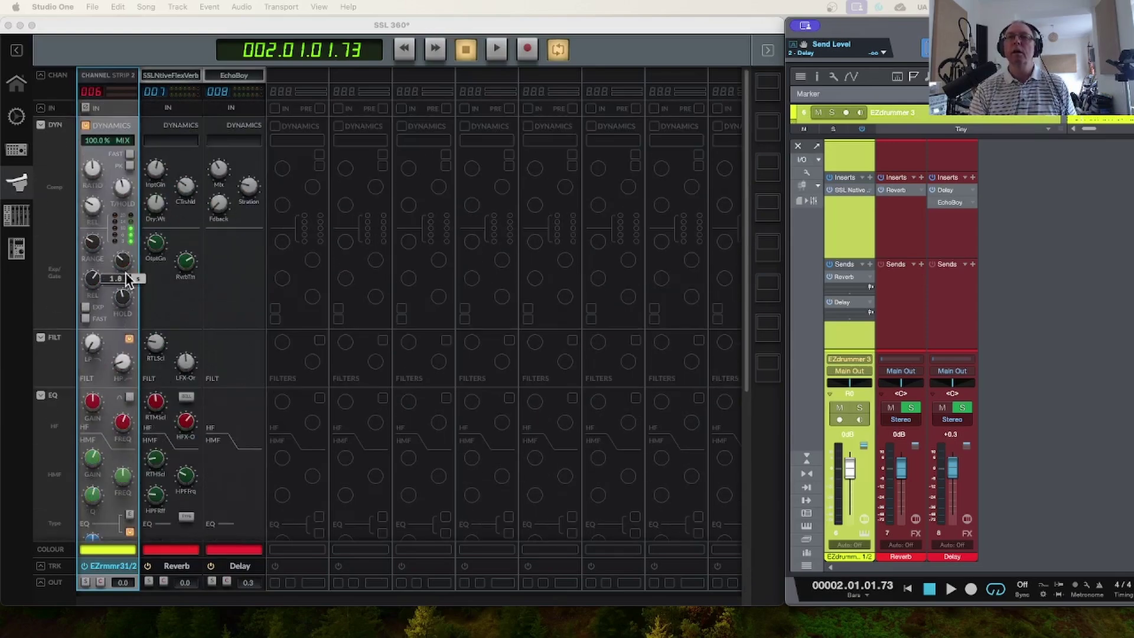
pyautogui.scroll(-6, 126, 278)
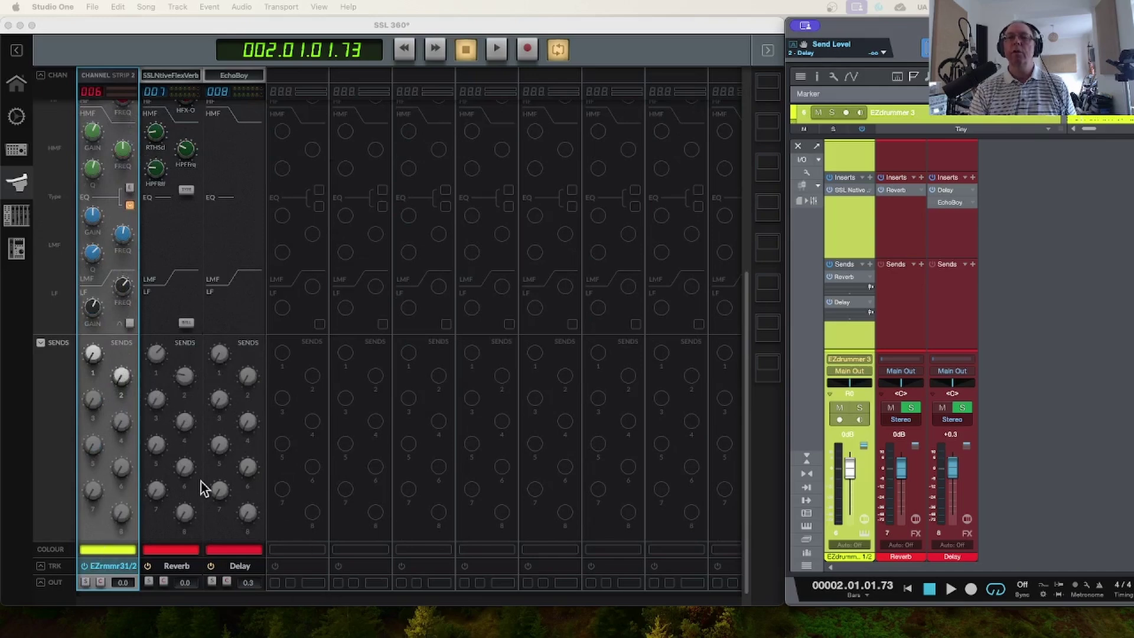
pyautogui.click(185, 293)
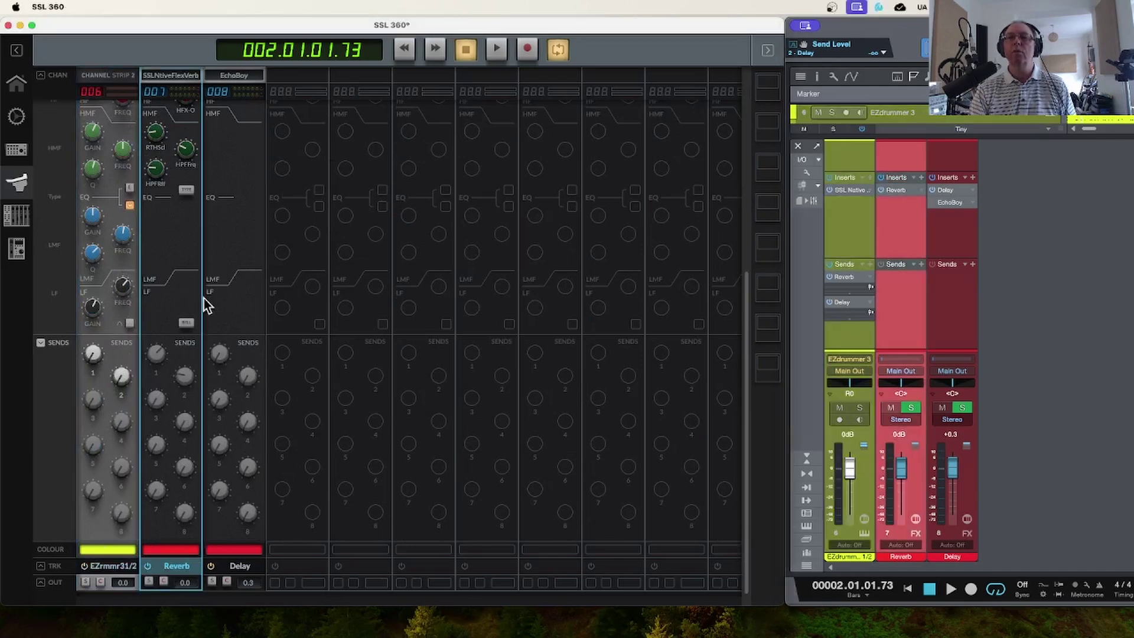
pyautogui.click(232, 302)
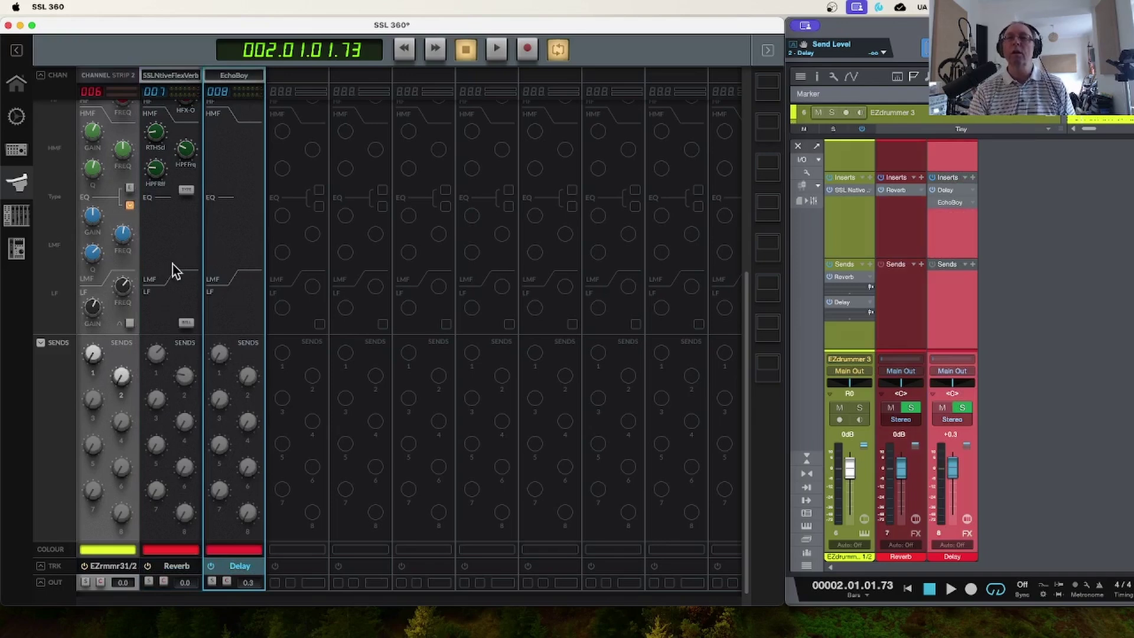
pyautogui.scroll(5, 205, 404)
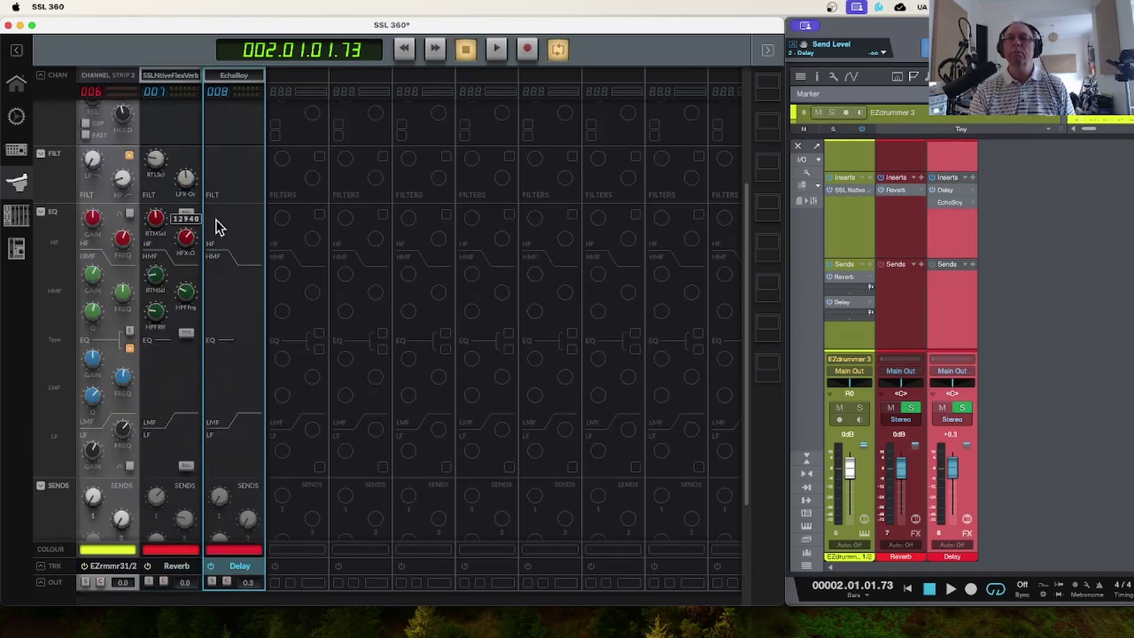
pyautogui.scroll(6, 216, 219)
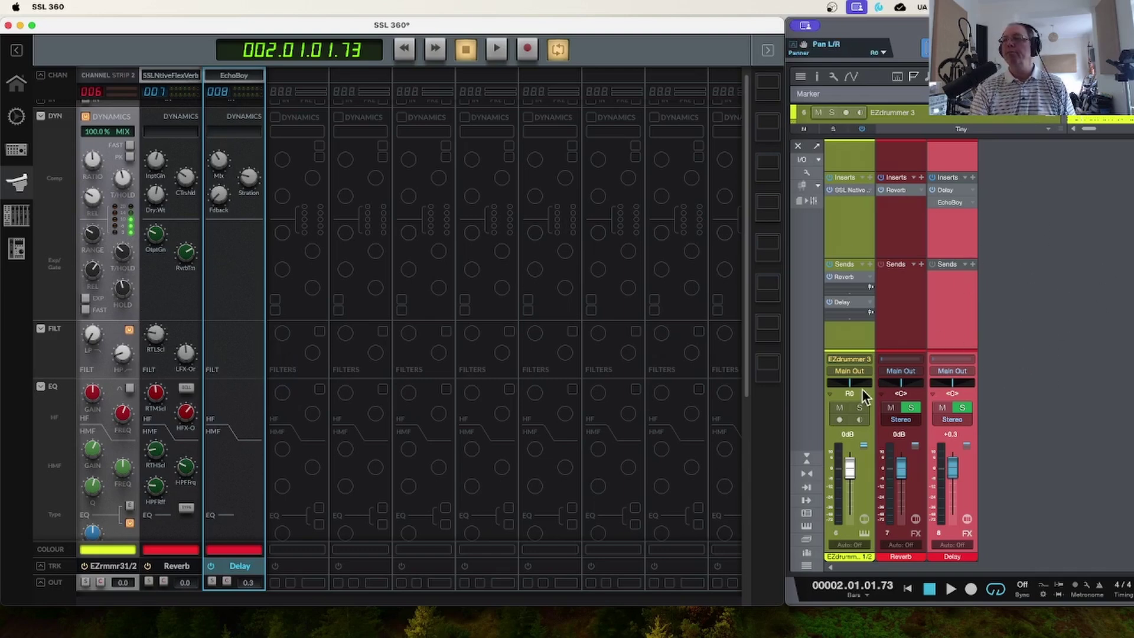
# Select the EZdrummer 3, Reverb and Delay channels, end on EZdrummer 3, and scroll SSL 360 to SENDS
pyautogui.click(855, 253)
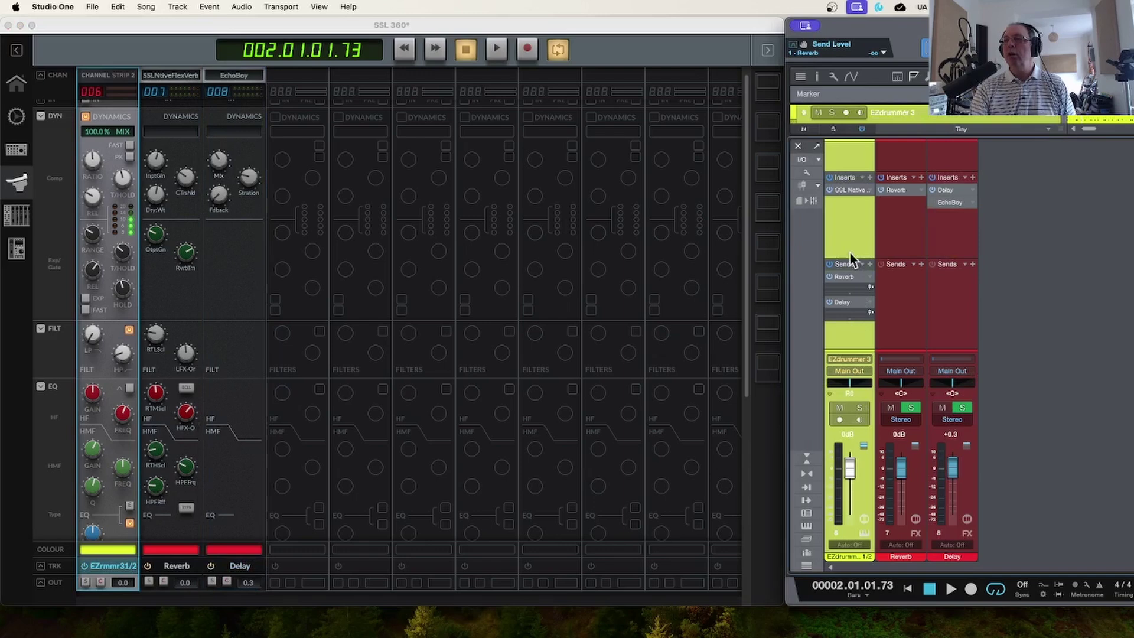
pyautogui.click(899, 319)
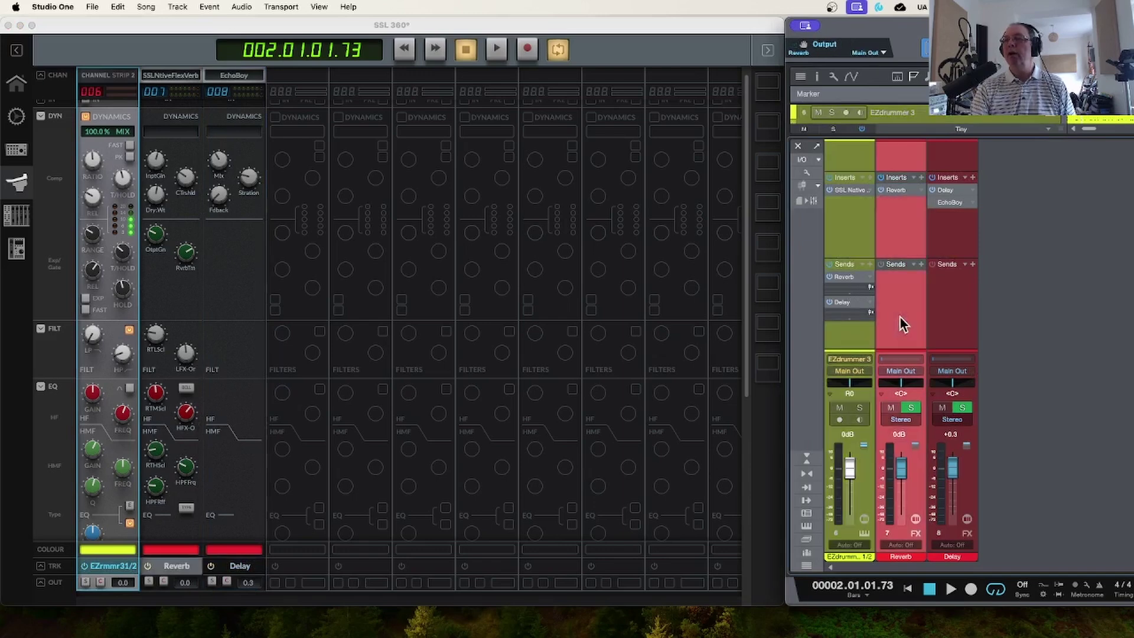
pyautogui.click(967, 343)
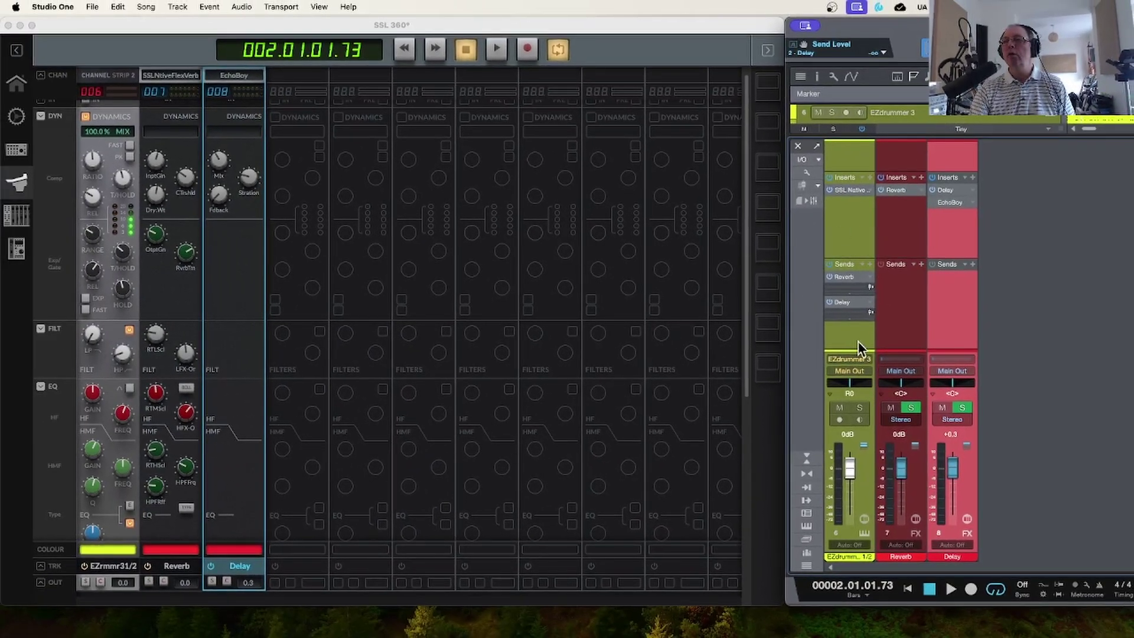
pyautogui.click(858, 342)
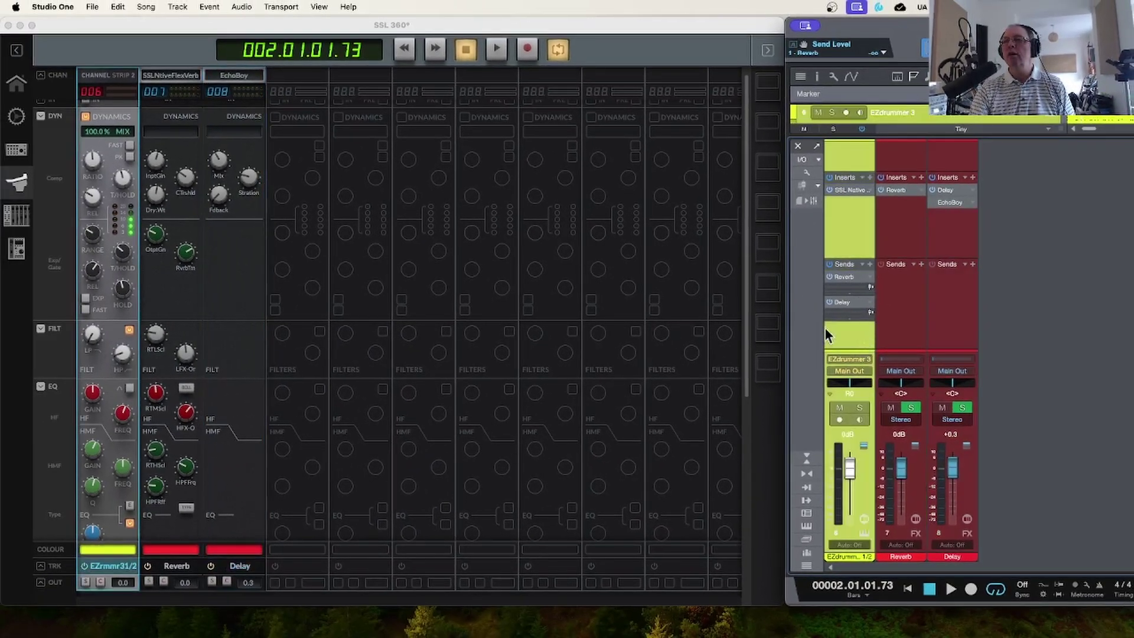
pyautogui.scroll(-2, 127, 373)
pyautogui.scroll(-5, 126, 371)
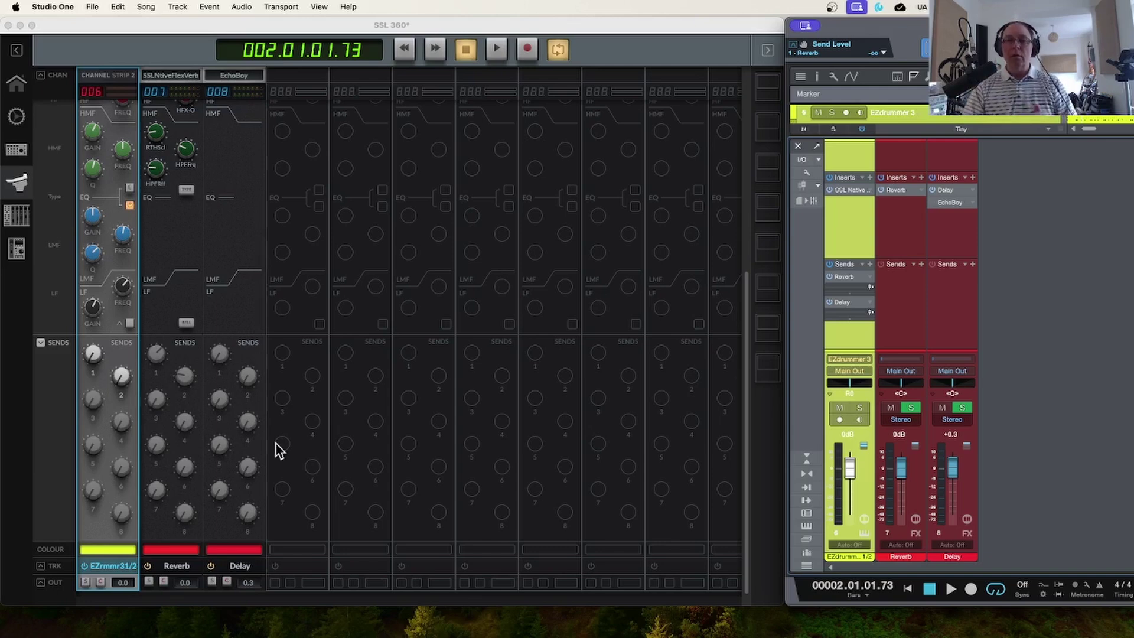
# Select the Reverb then Delay channel in Studio One, with SSL 360 scrolled up to DYN
pyautogui.scroll(4, 224, 363)
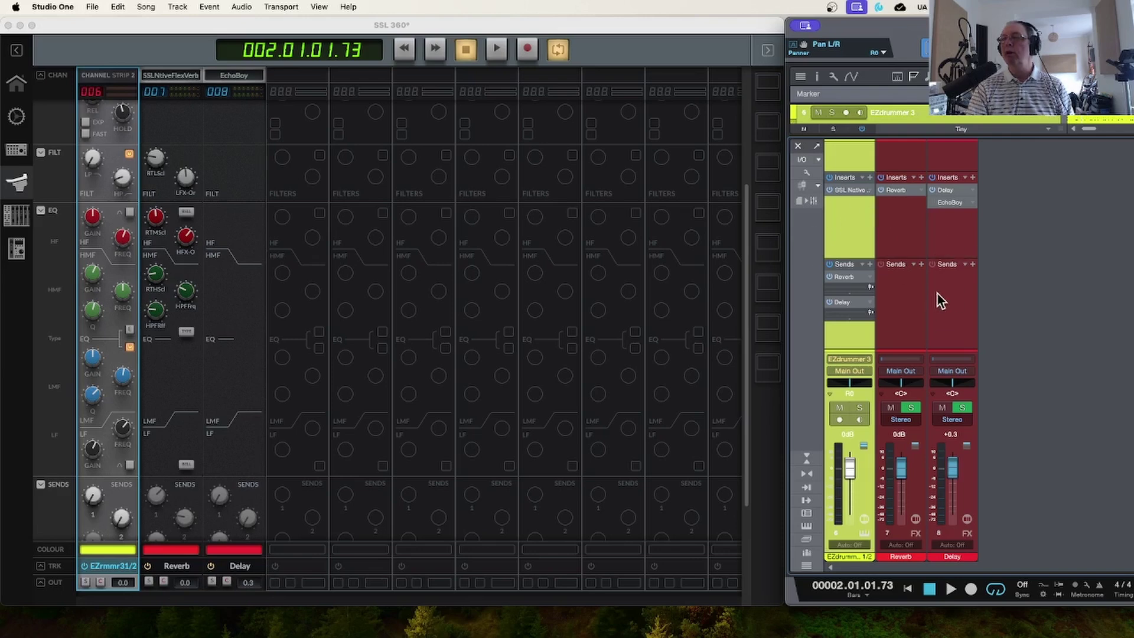
pyautogui.click(907, 300)
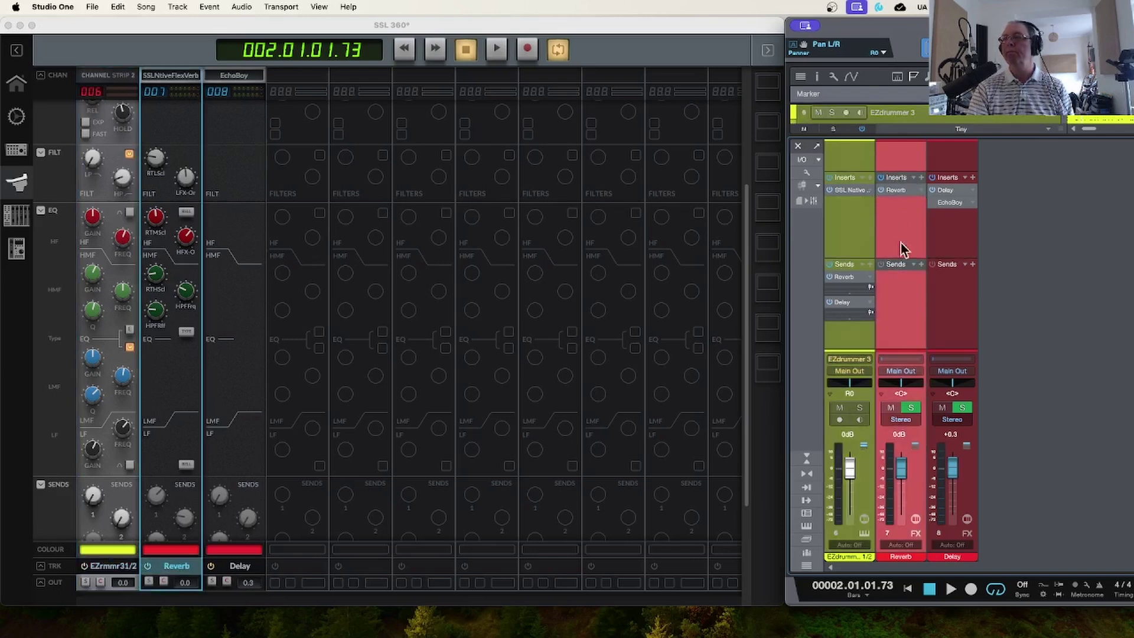
pyautogui.click(956, 236)
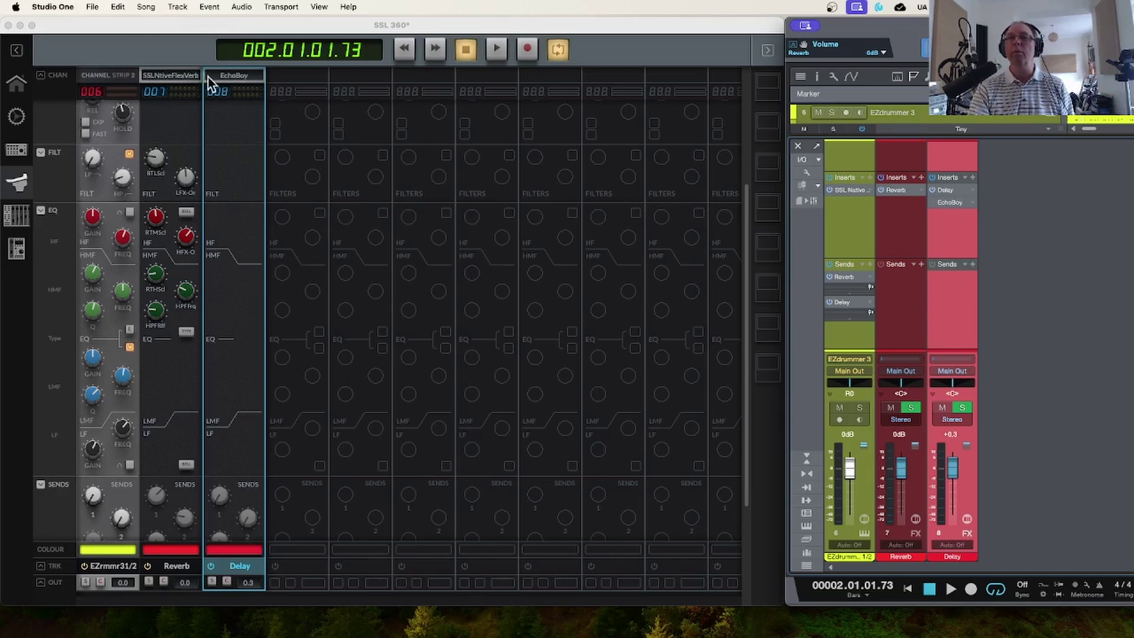
pyautogui.scroll(3, 213, 236)
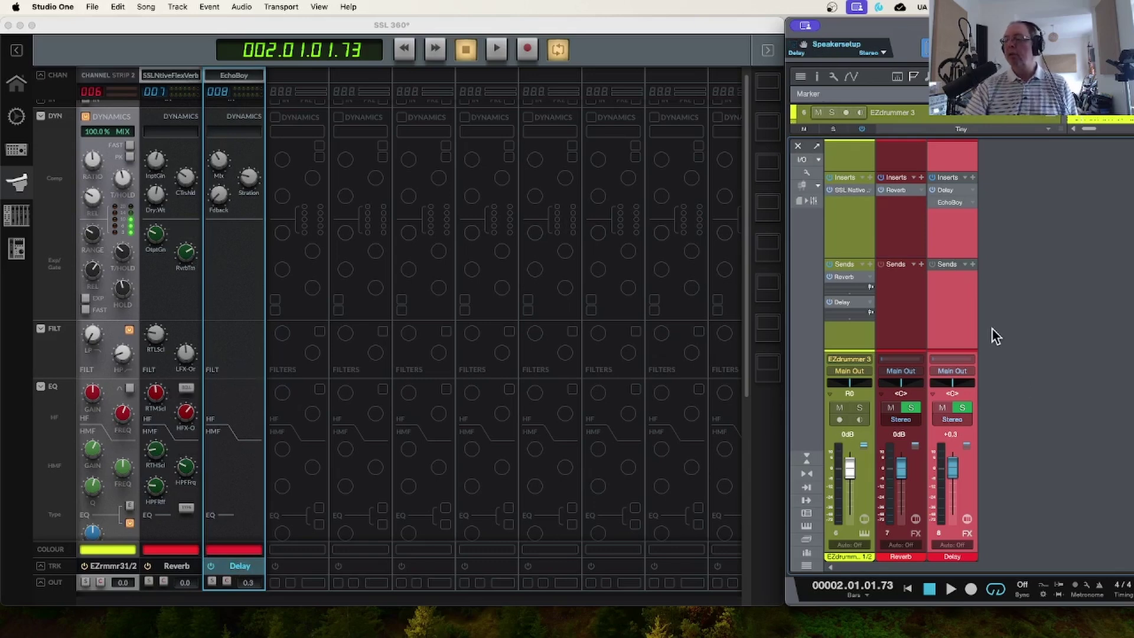
# Play the drums, focus the drum strip's EQ HMF knob, and stop playback at 006.02.03.23
pyautogui.press('space')
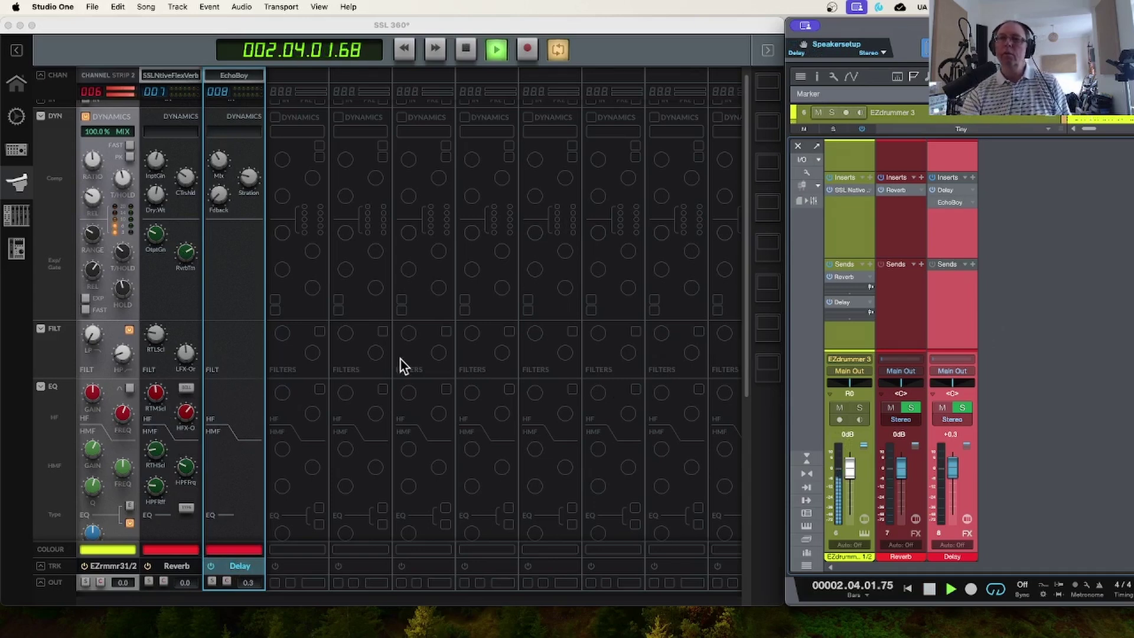
pyautogui.scroll(1, 179, 393)
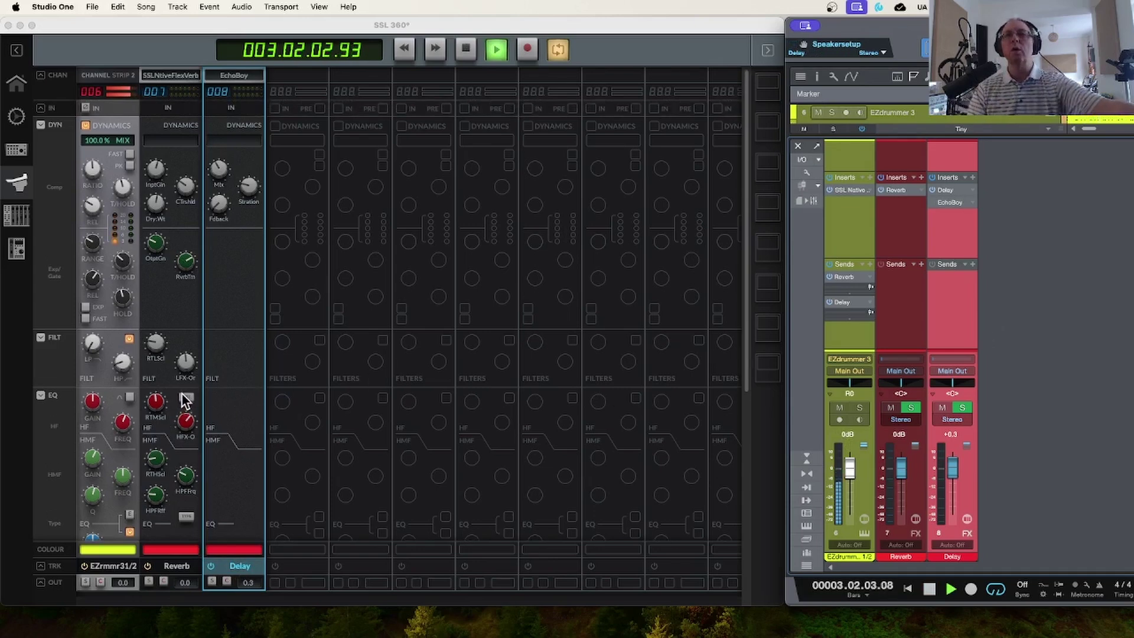
pyautogui.scroll(-5, 121, 366)
pyautogui.scroll(-2, 121, 375)
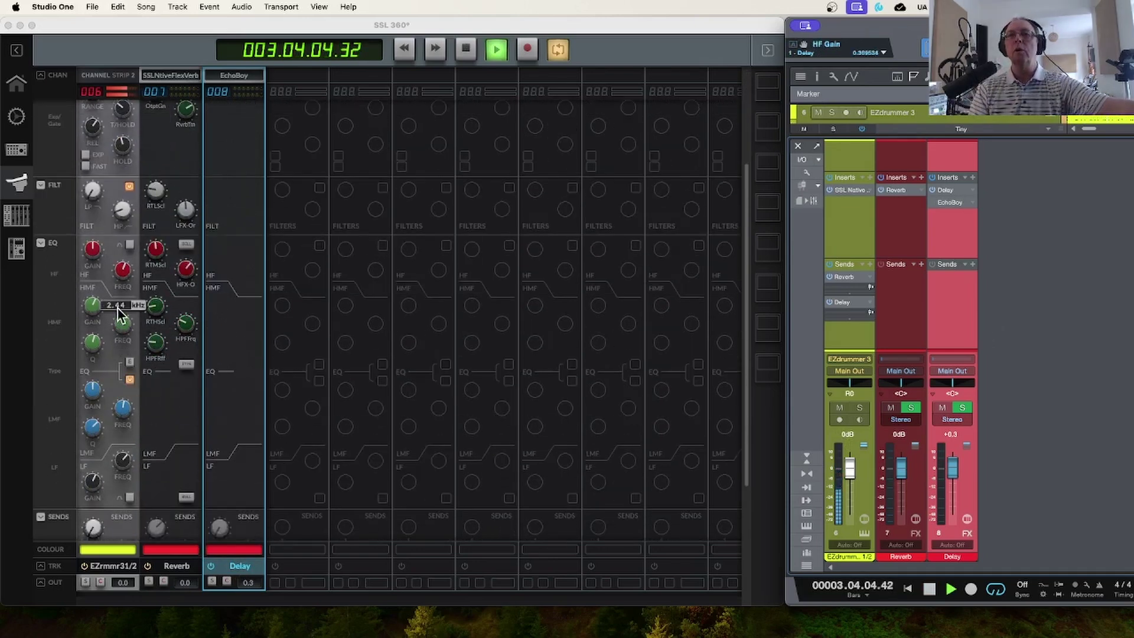
pyautogui.click(118, 332)
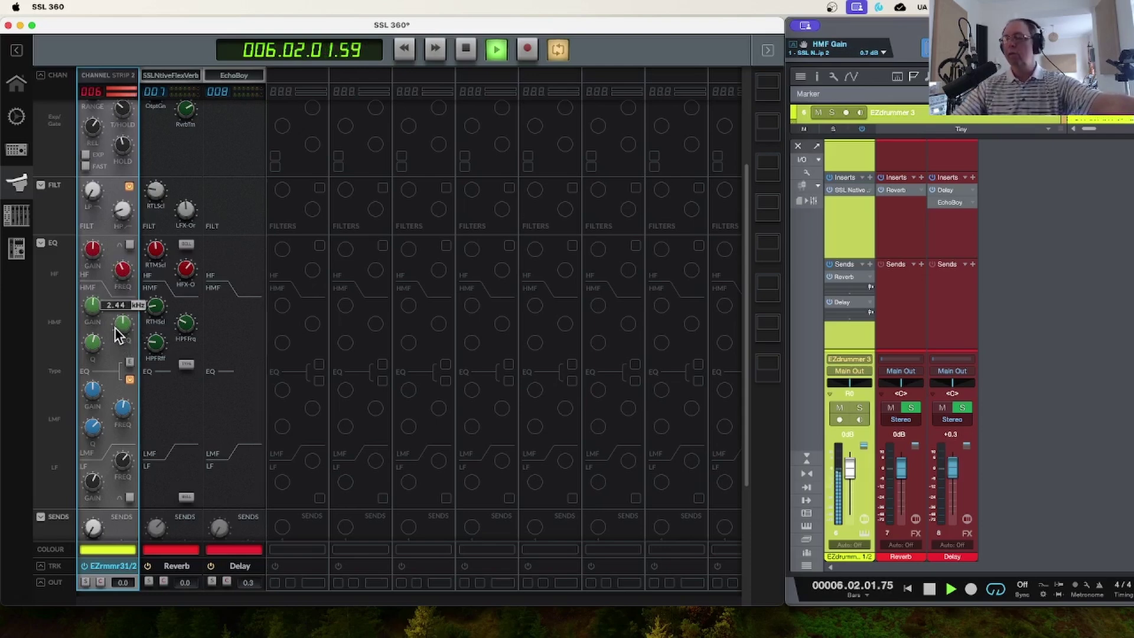
pyautogui.press('space')
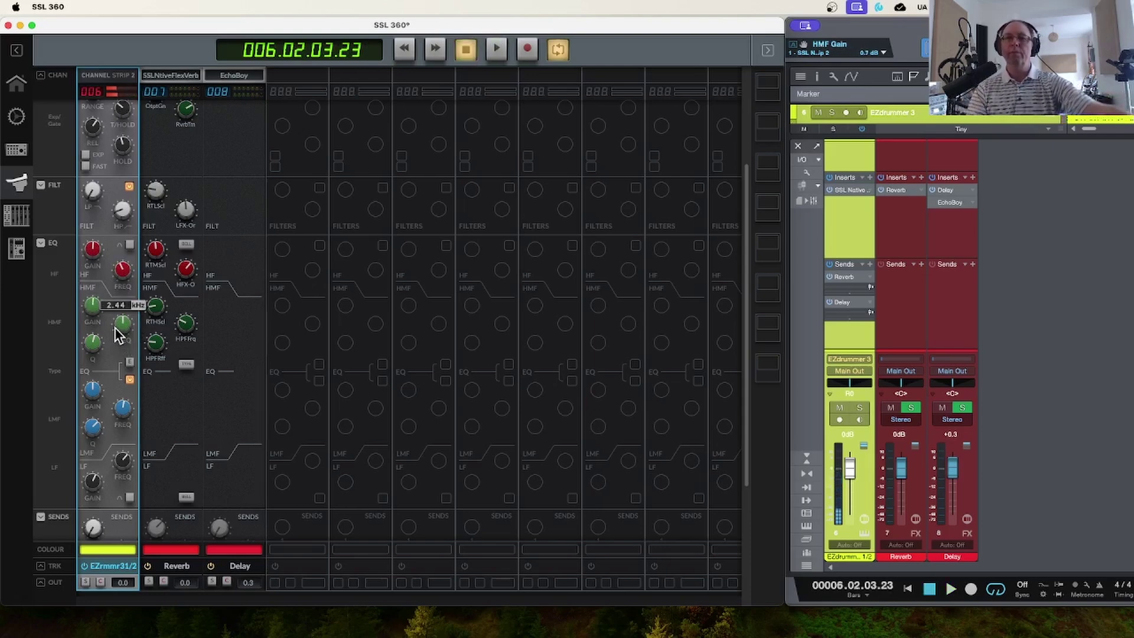
pyautogui.scroll(5, 139, 298)
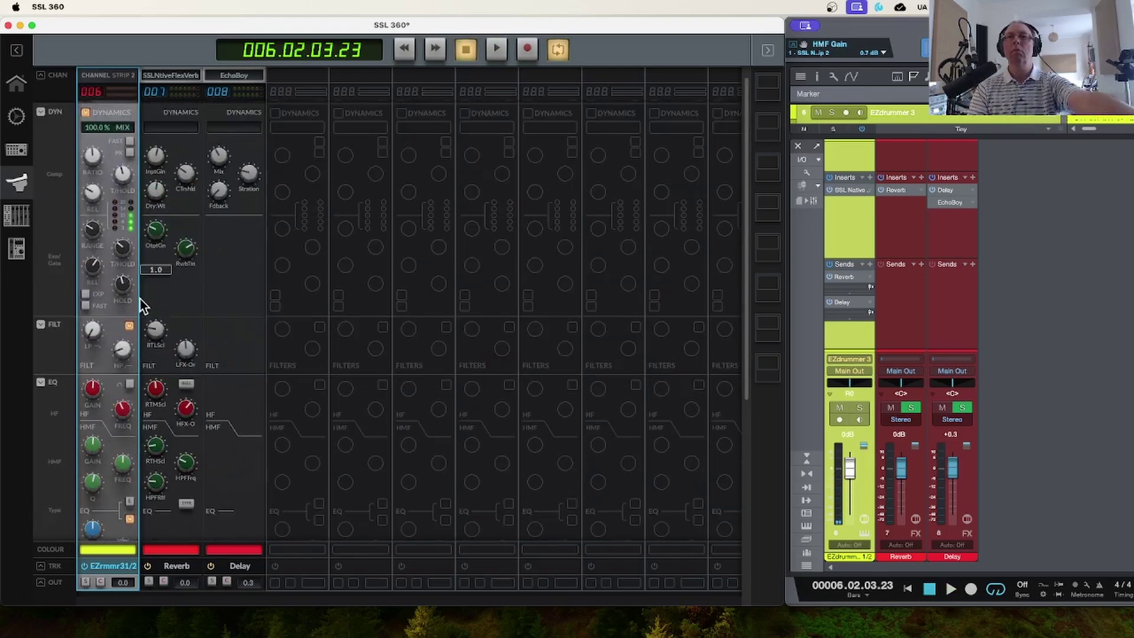
pyautogui.scroll(-3, 95, 407)
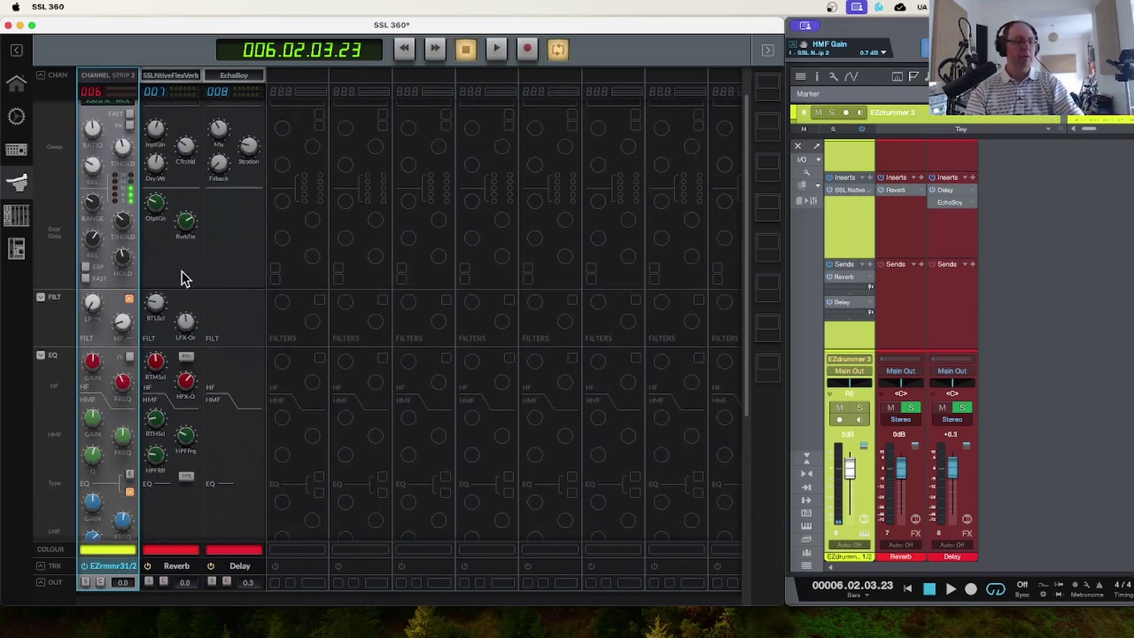
# Move focus from Reverb to the EchoBoy (008) strip, back to Reverb, and finally to EchoBoy
pyautogui.press('Down')
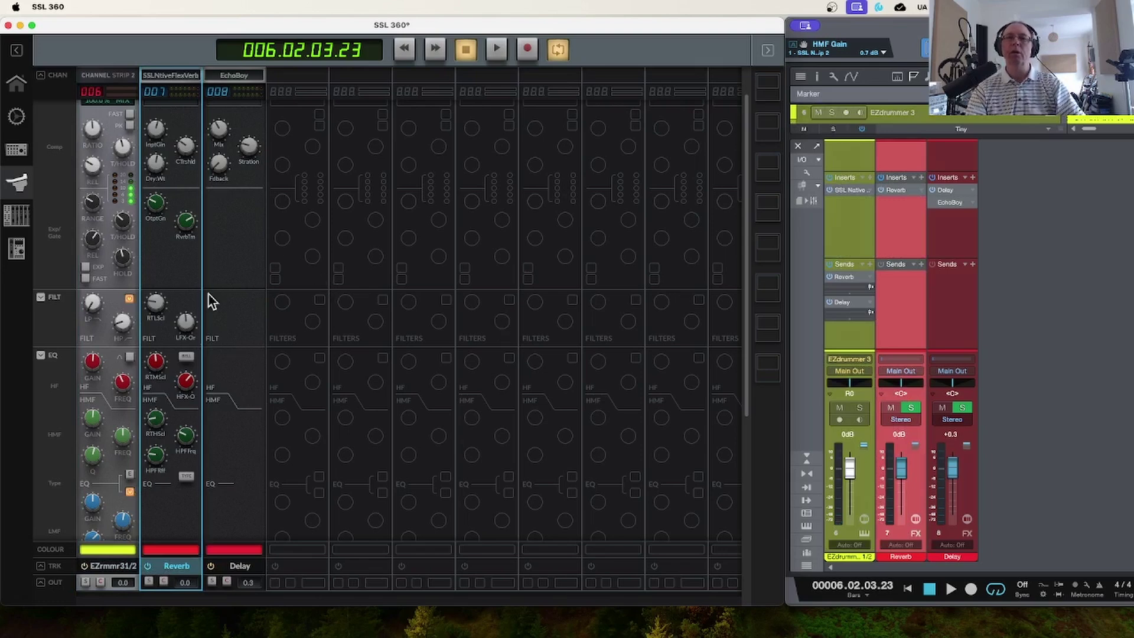
pyautogui.moveTo(169, 321)
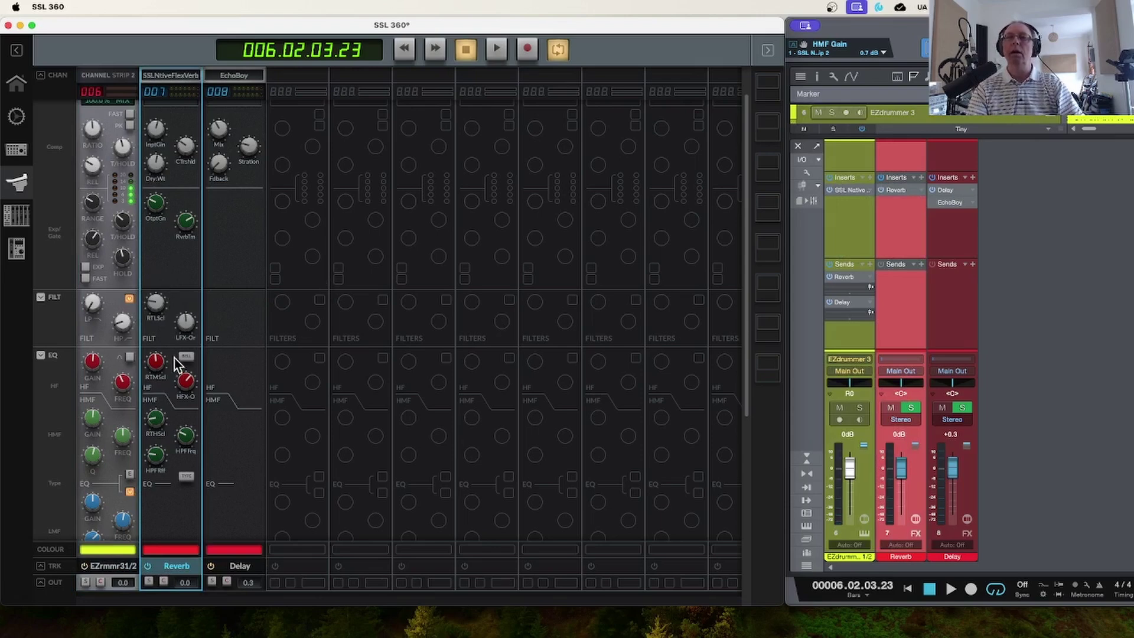
pyautogui.moveTo(170, 444)
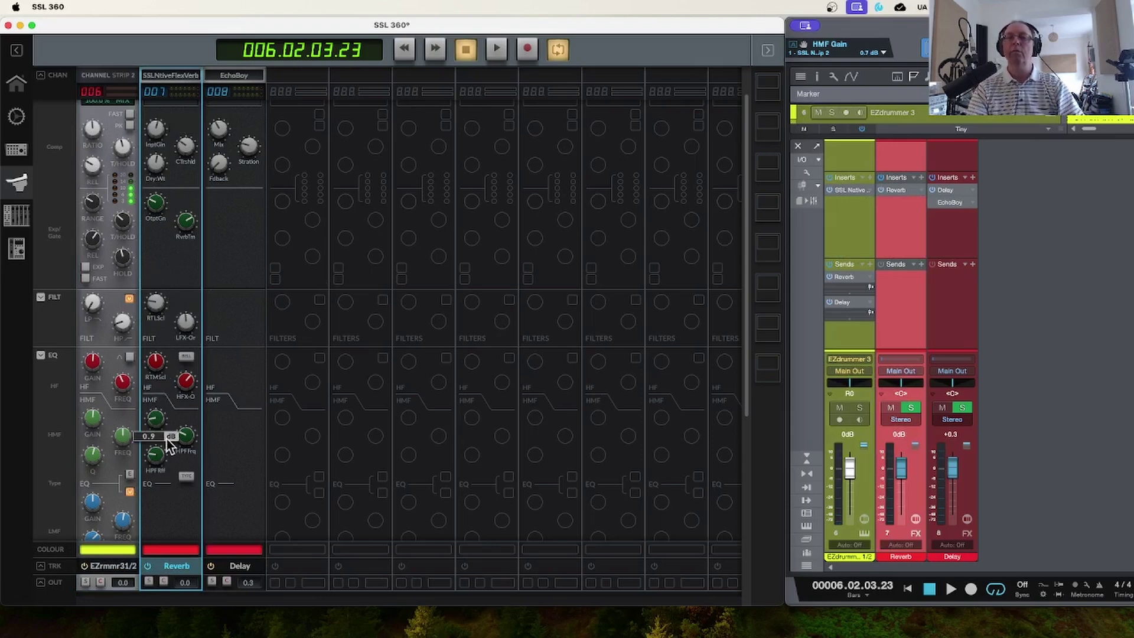
pyautogui.scroll(-1, 168, 445)
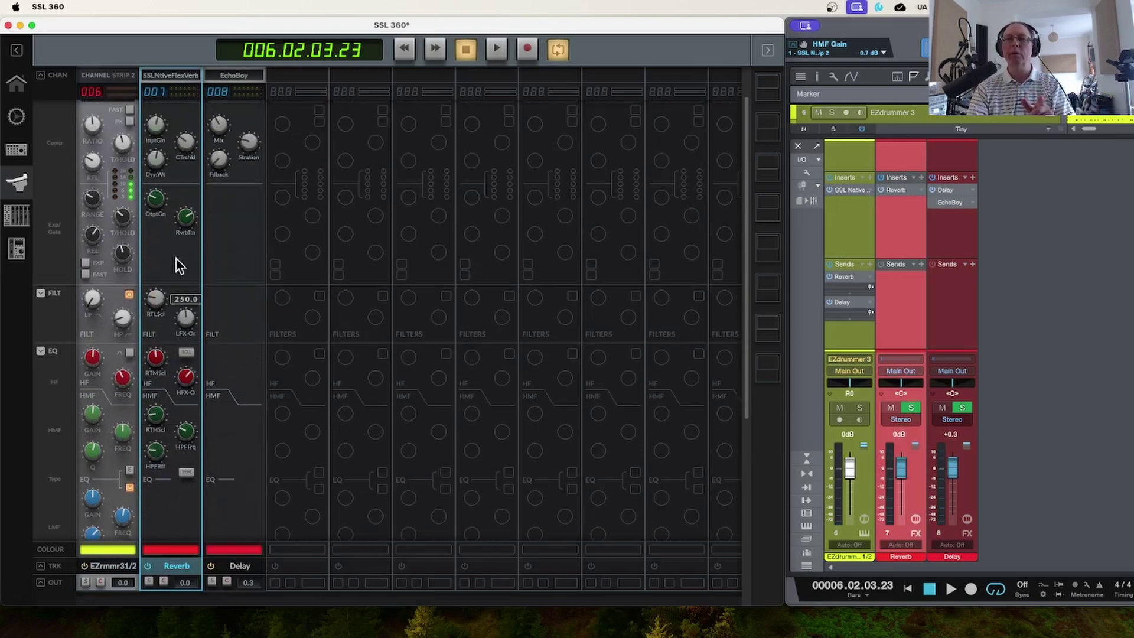
pyautogui.click(246, 256)
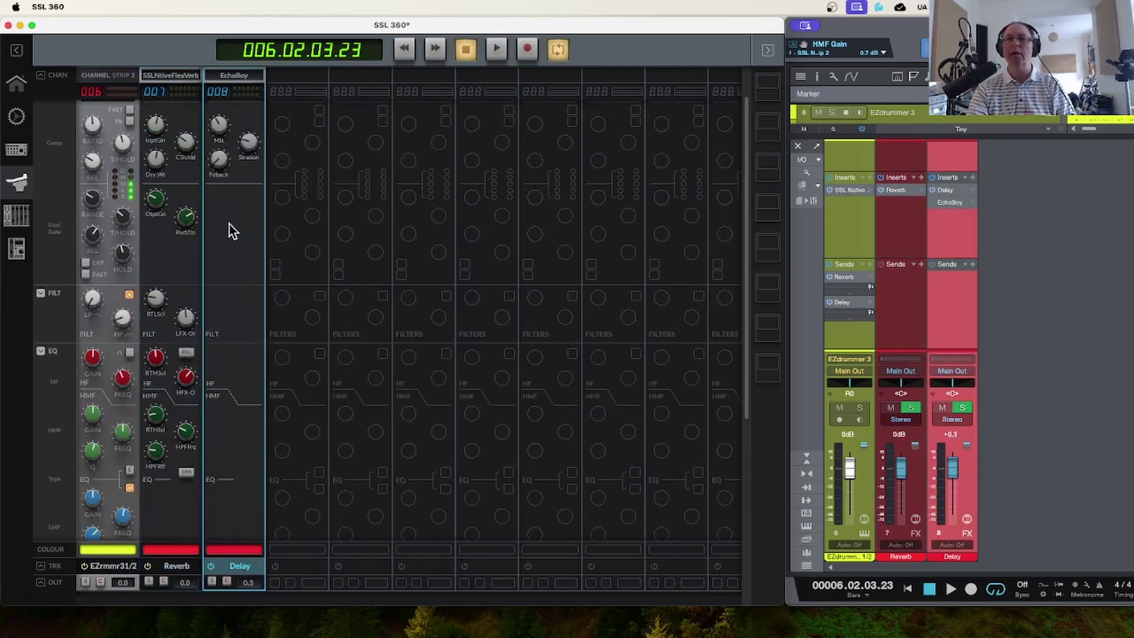
pyautogui.click(183, 266)
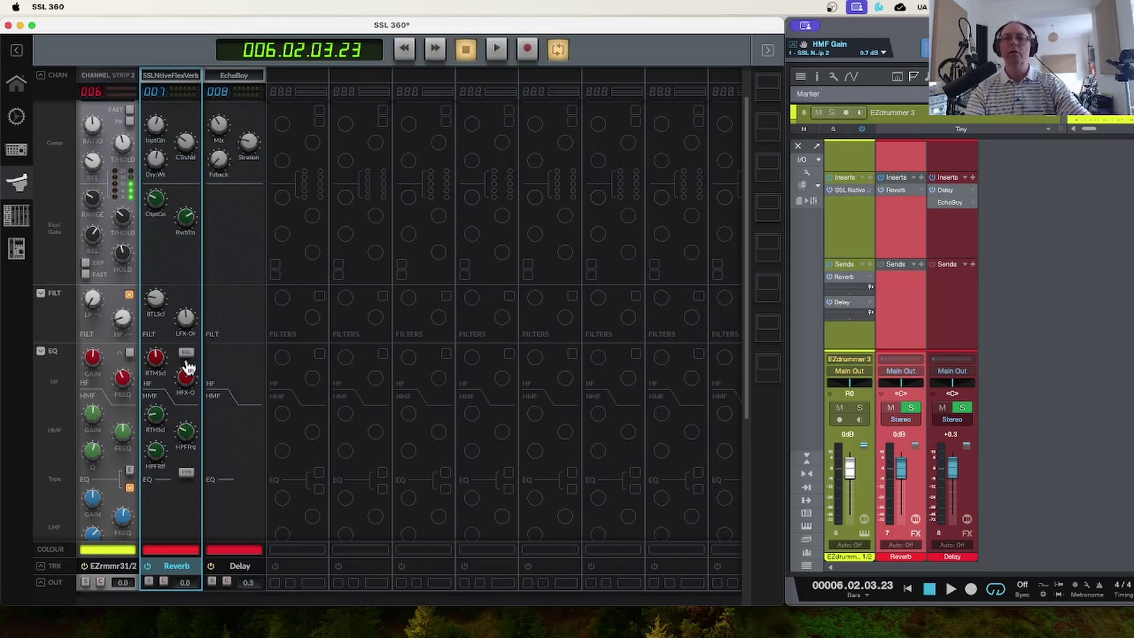
pyautogui.click(242, 238)
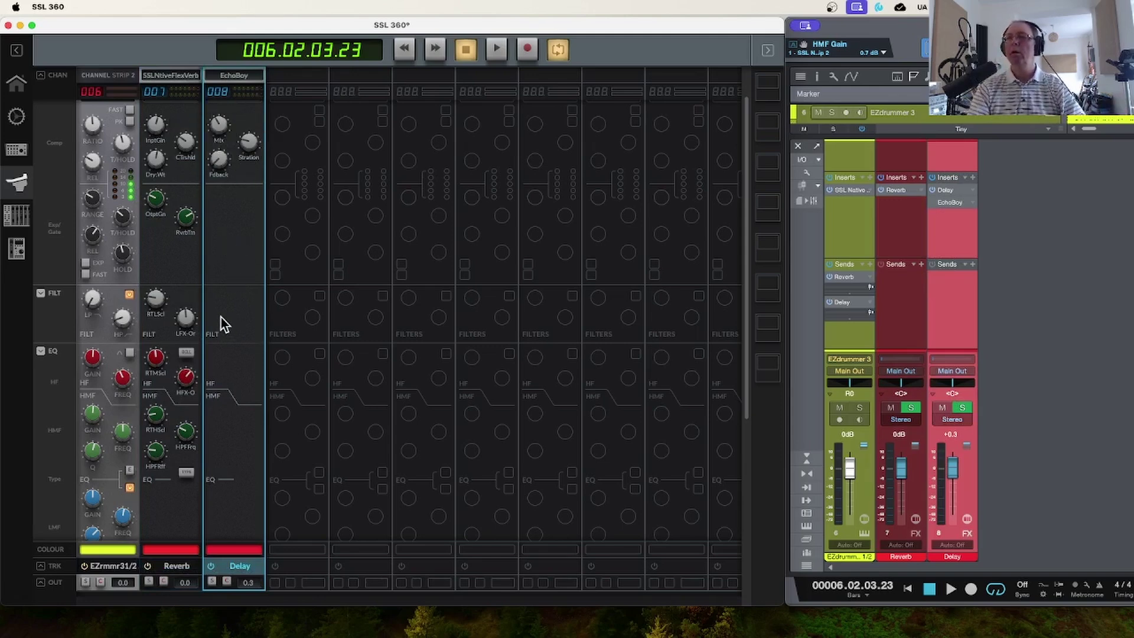
# Select the EZdrummer 3 drum channel in Studio One's mixer
pyautogui.click(892, 299)
pyautogui.click(892, 294)
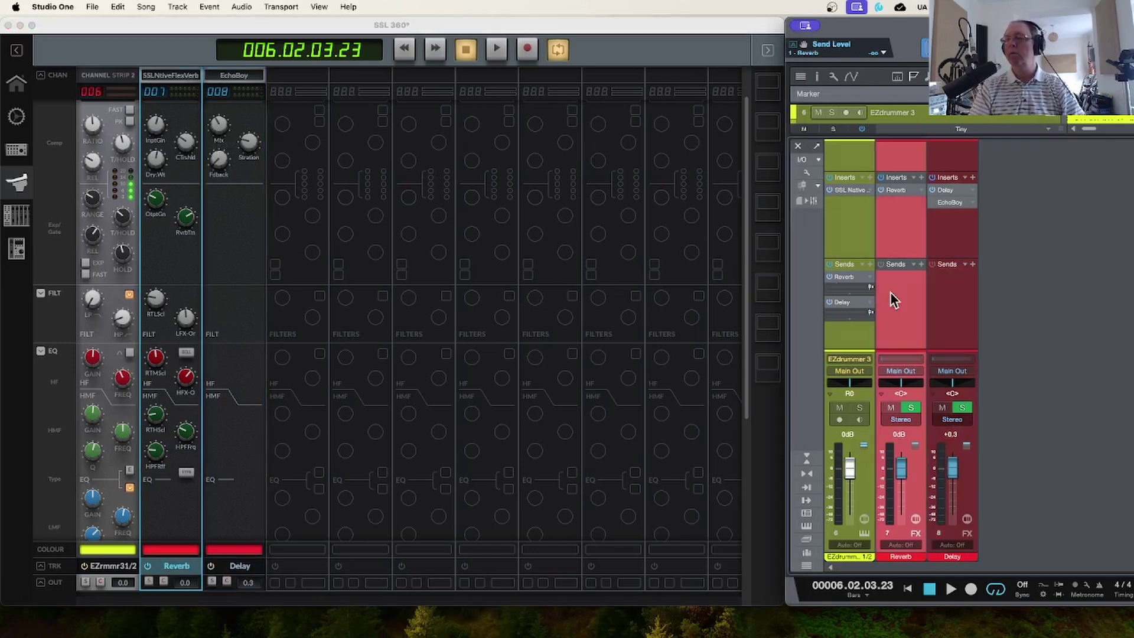
pyautogui.click(851, 332)
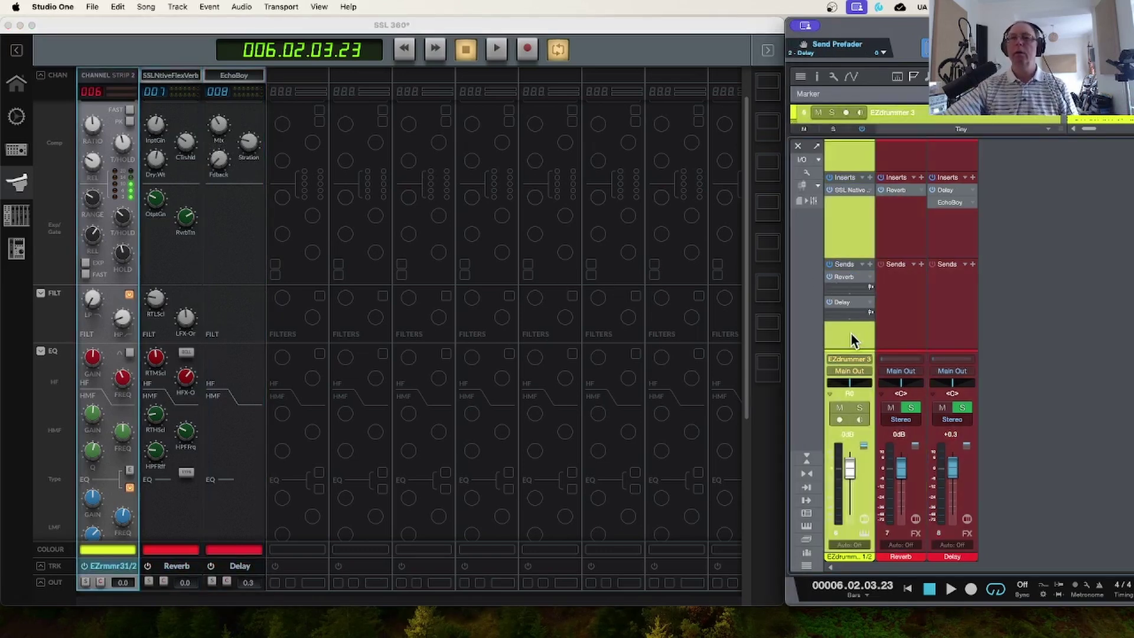
# Raise the drum's send 1 to Reverb from Off to about -44 dB, then stop playback
pyautogui.scroll(-10, 194, 353)
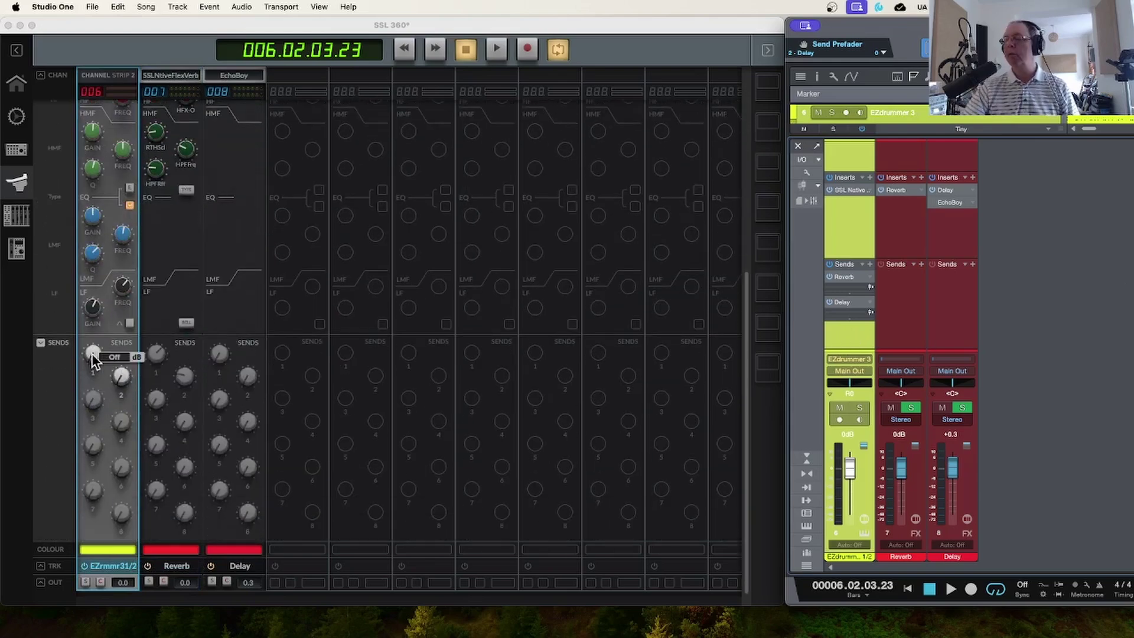
pyautogui.moveTo(93, 358); pyautogui.dragTo(96, 229)
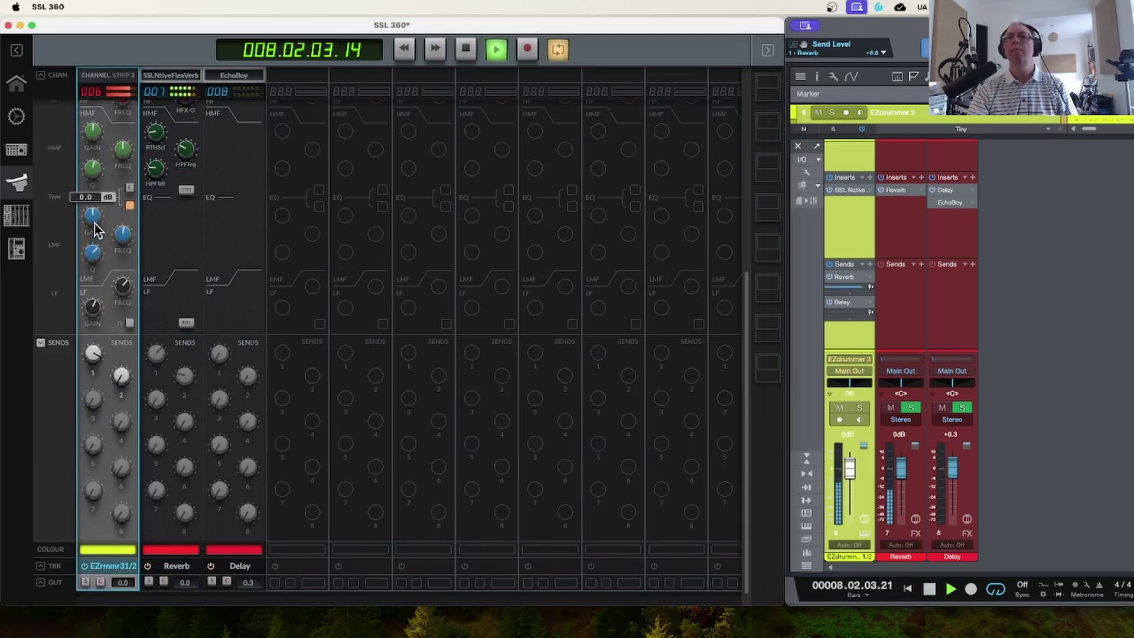
pyautogui.press('space')
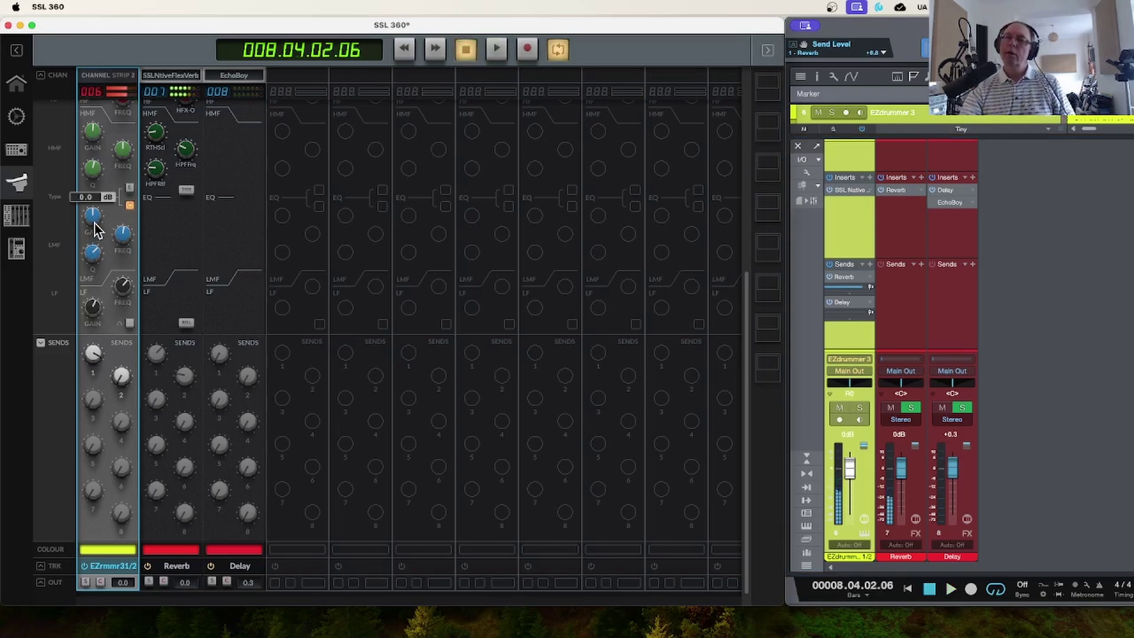
# Select the Reverb strip and open the FlexVerb insert on Studio One's Reverb channel
pyautogui.scroll(3, 177, 335)
pyautogui.click(175, 331)
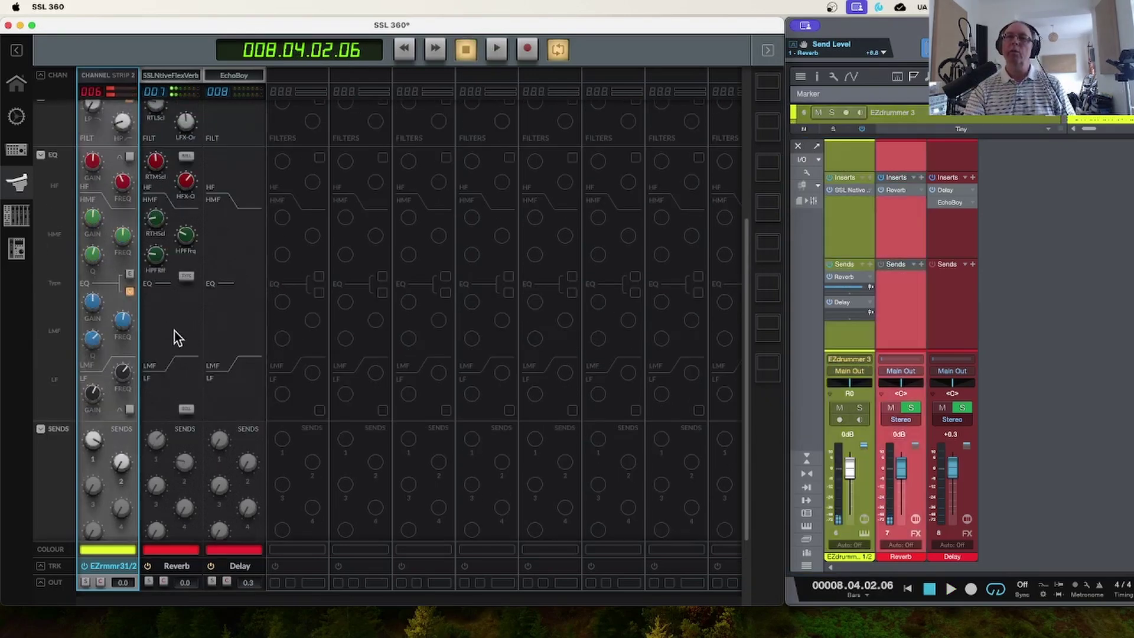
pyautogui.scroll(3, 172, 335)
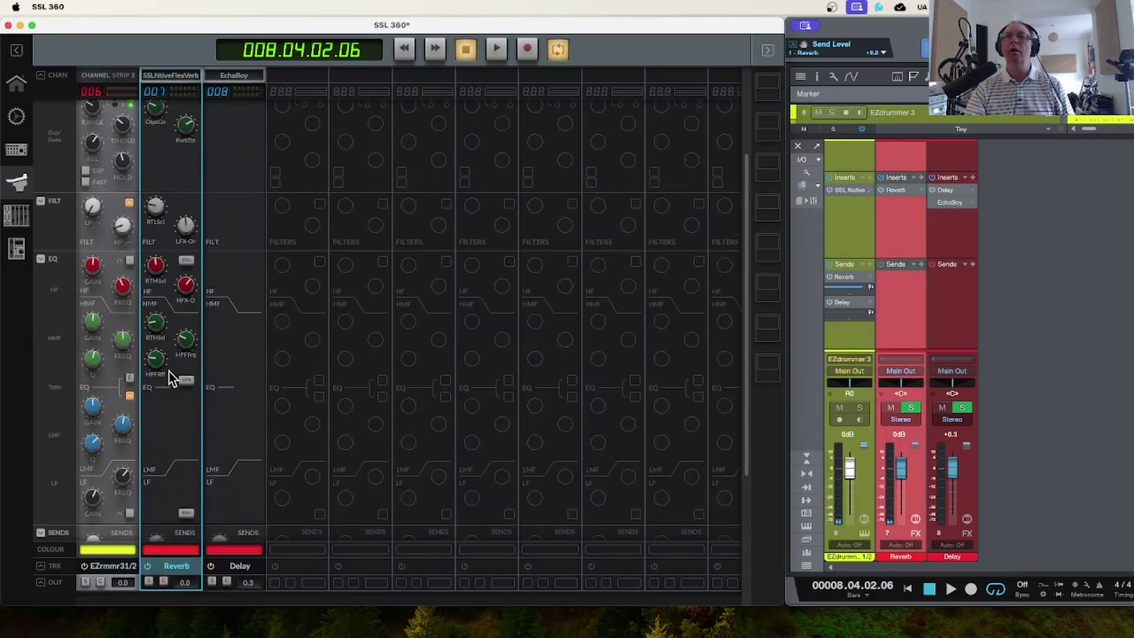
pyautogui.scroll(3, 169, 371)
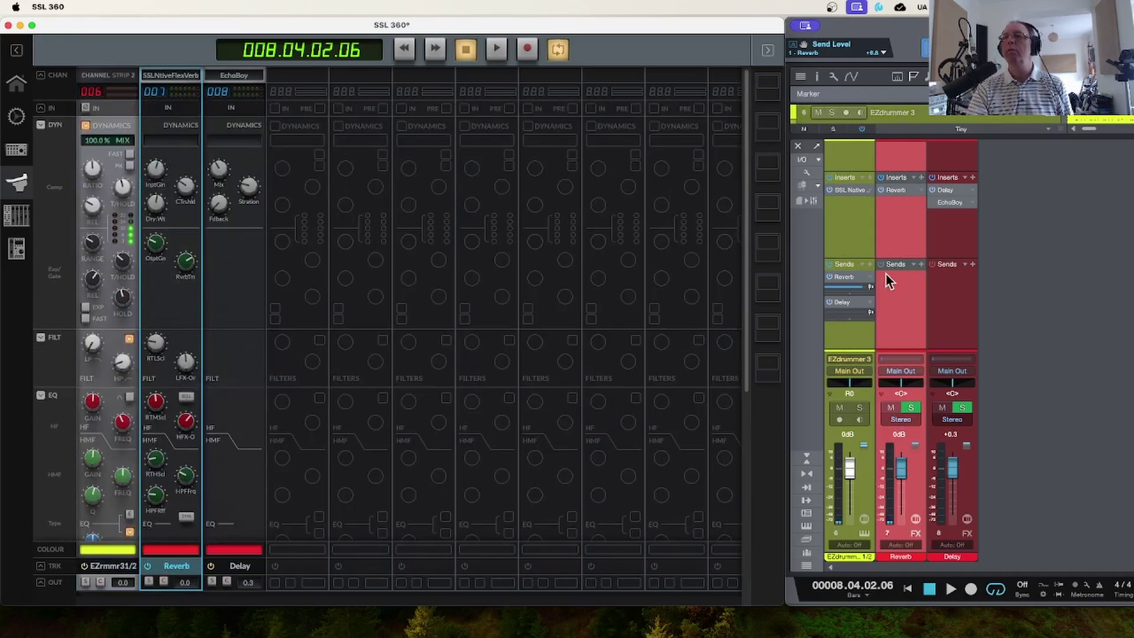
pyautogui.click(899, 189)
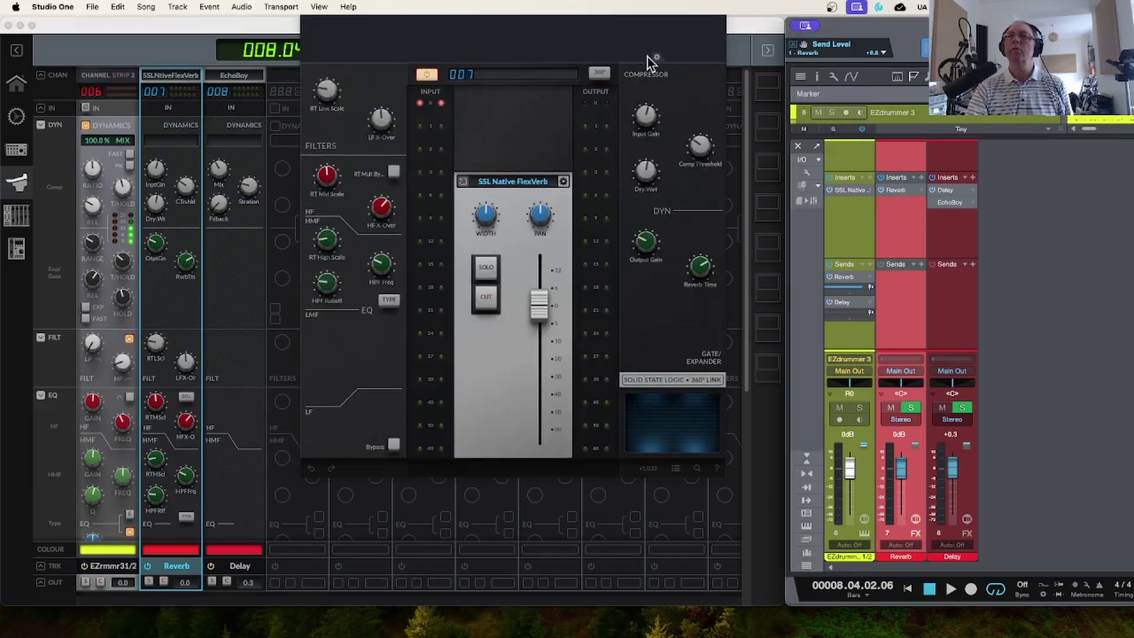
# Move the FlexVerb editor down and right, then lower the reverb input gain to about -0.8
pyautogui.moveTo(648, 57); pyautogui.dragTo(633, 98)
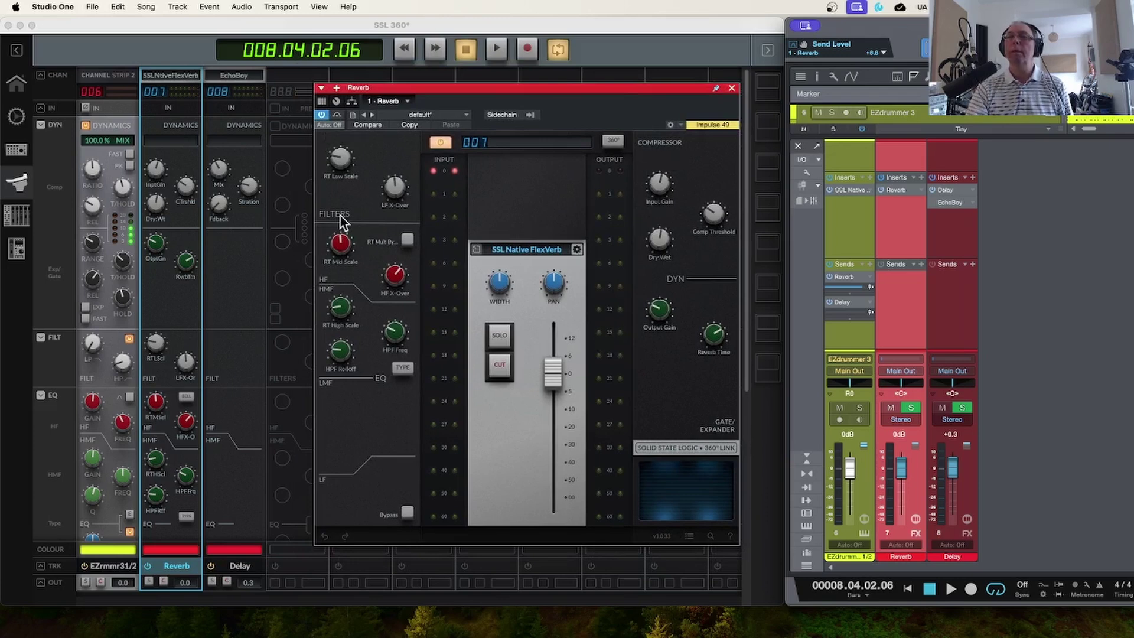
pyautogui.moveTo(329, 167)
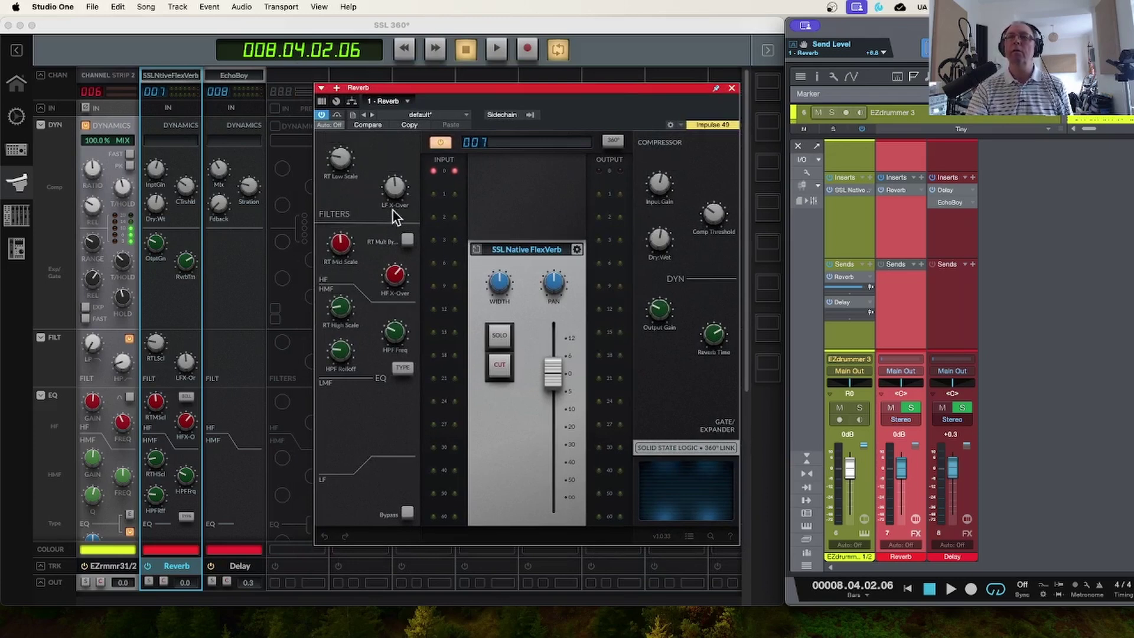
pyautogui.moveTo(351, 270)
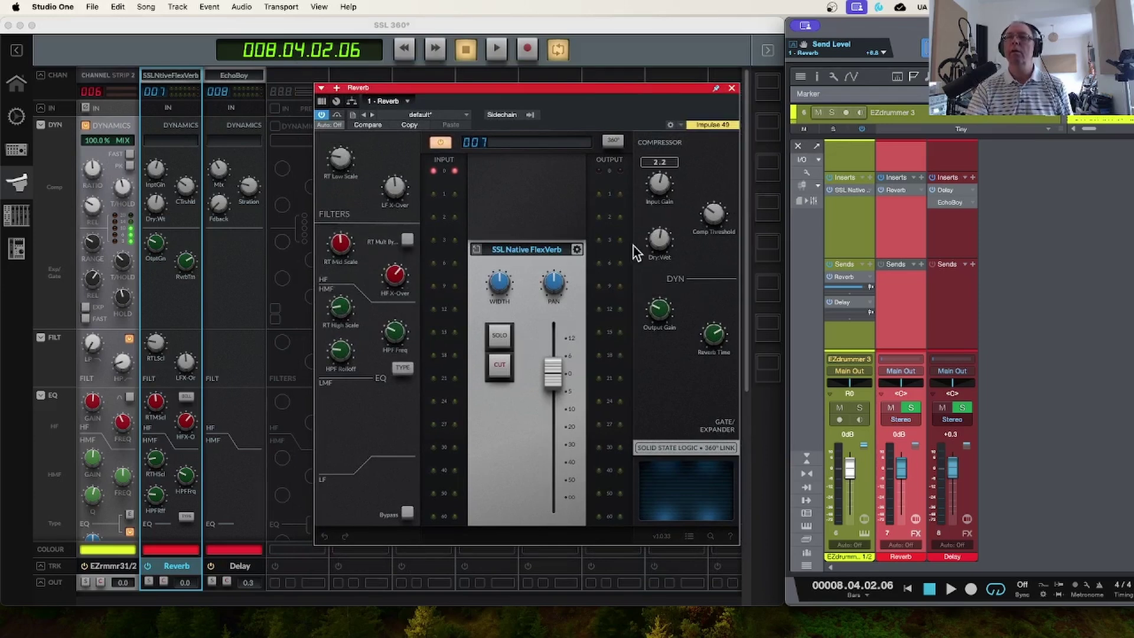
pyautogui.moveTo(672, 324)
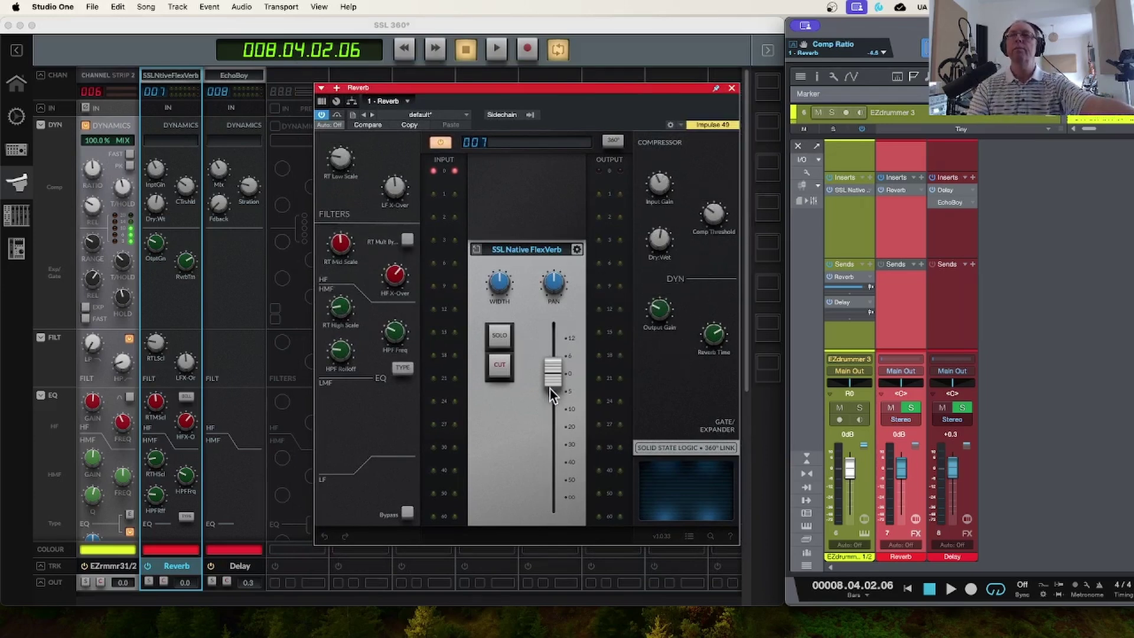
pyautogui.moveTo(133, 183)
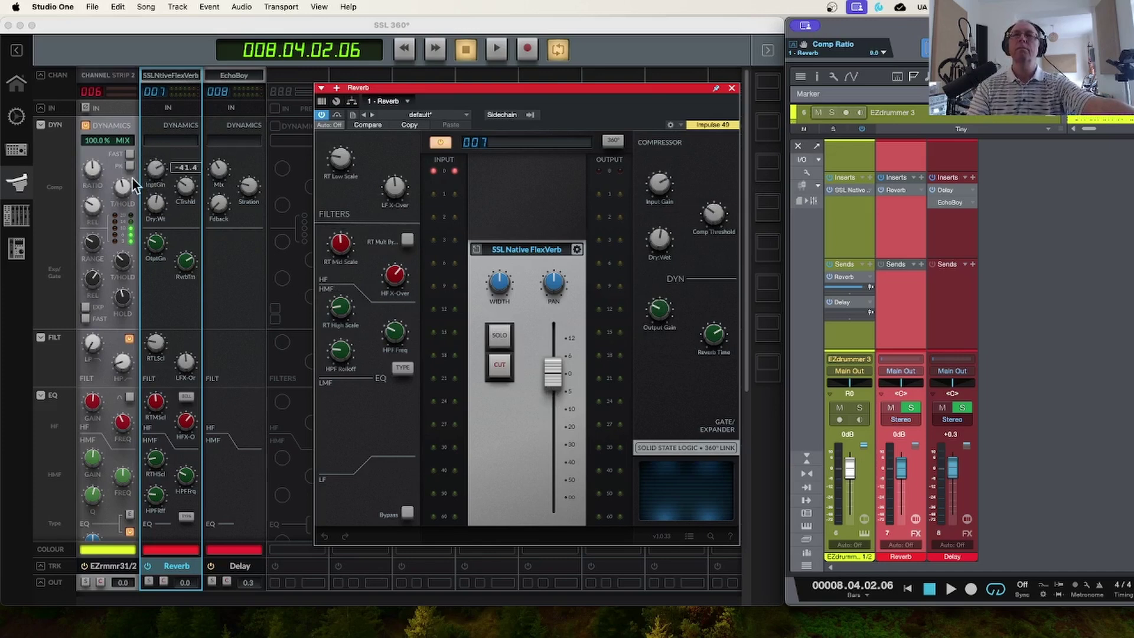
pyautogui.moveTo(157, 170); pyautogui.dragTo(161, 154)
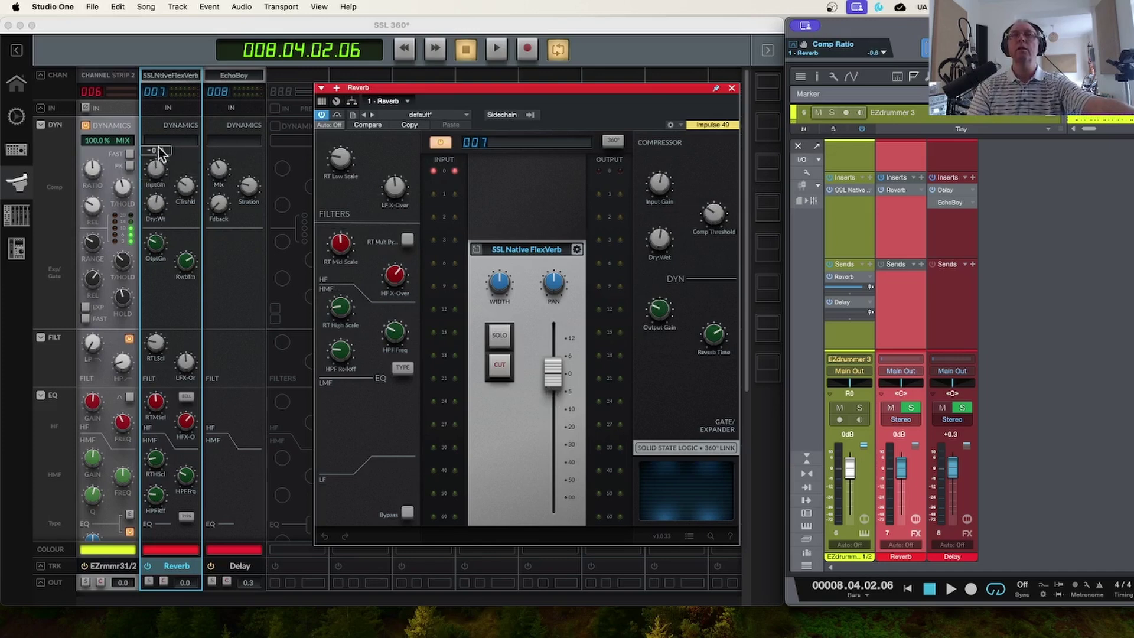
pyautogui.moveTo(660, 219)
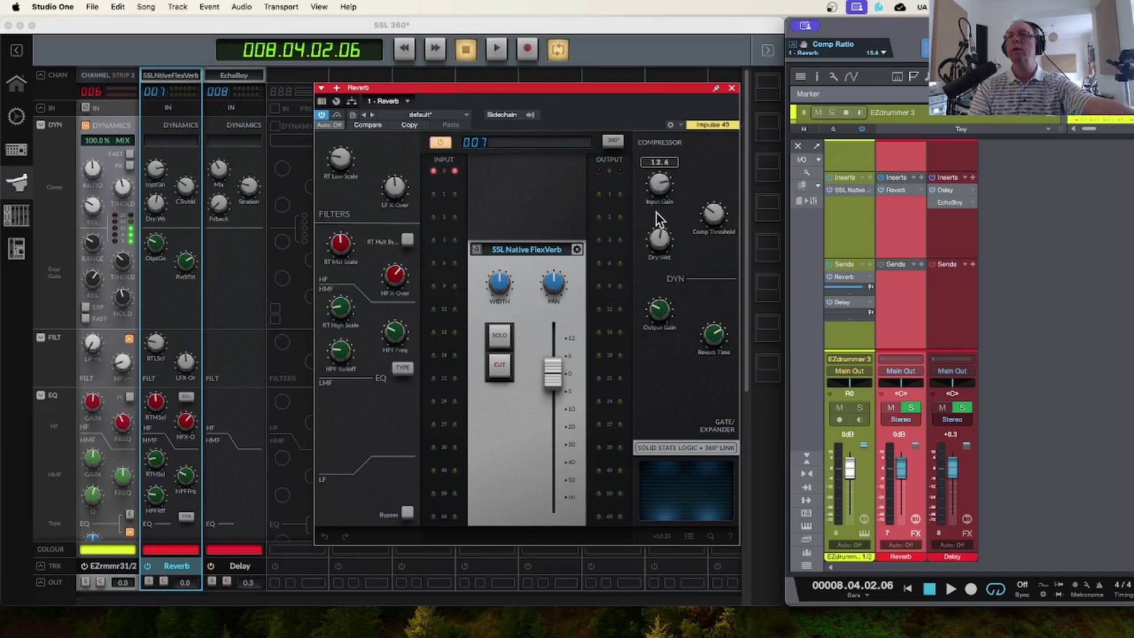
# Open the full FlexVerb interface, set its input level to -1.7 dB, and reposition the window
pyautogui.click(477, 248)
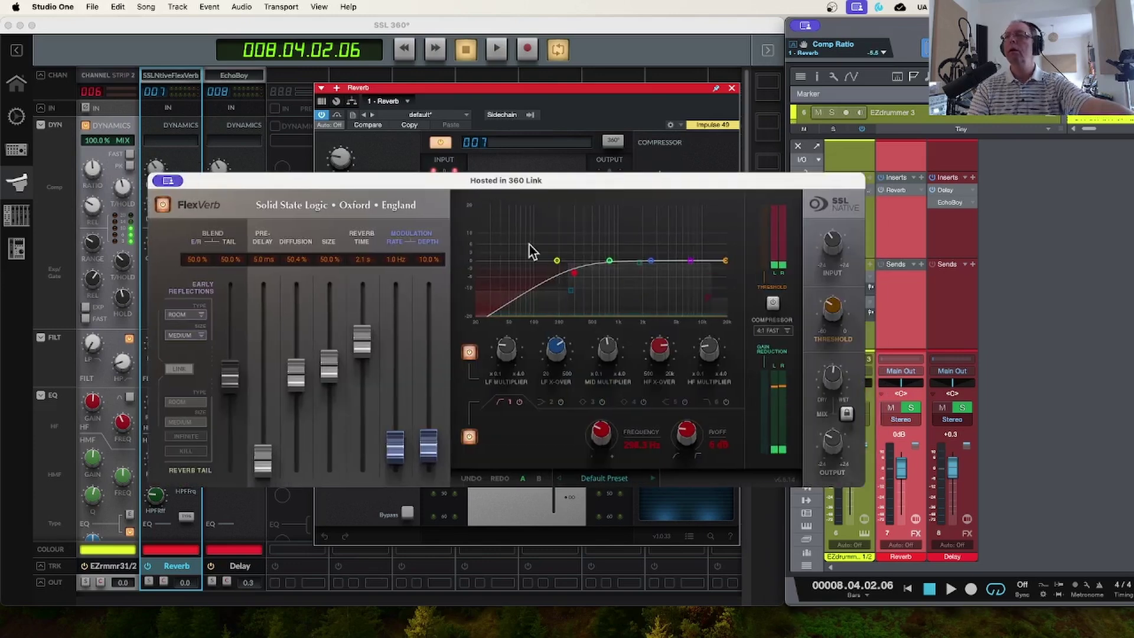
pyautogui.moveTo(827, 235); pyautogui.dragTo(823, 266)
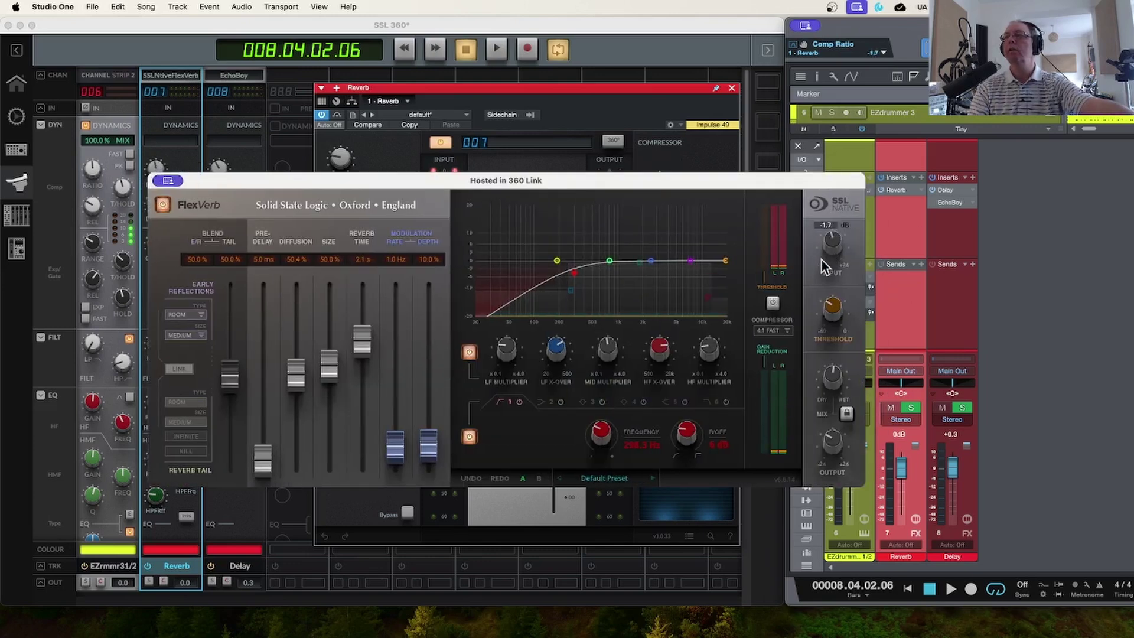
pyautogui.moveTo(774, 181); pyautogui.dragTo(657, 236)
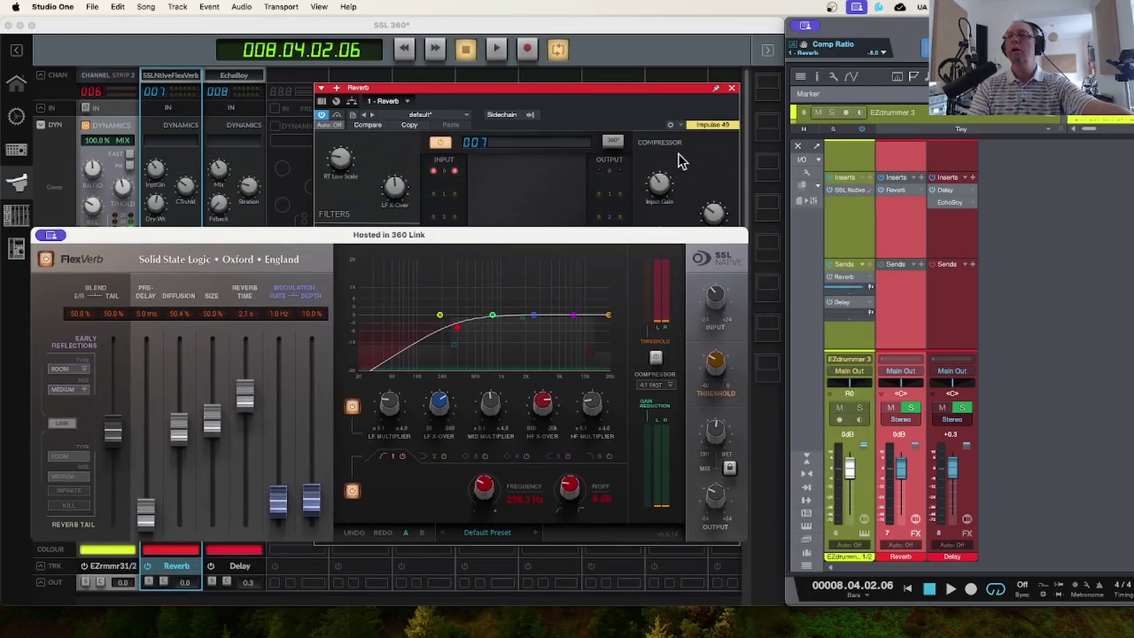
pyautogui.moveTo(738, 282)
pyautogui.moveTo(628, 240); pyautogui.dragTo(982, 240)
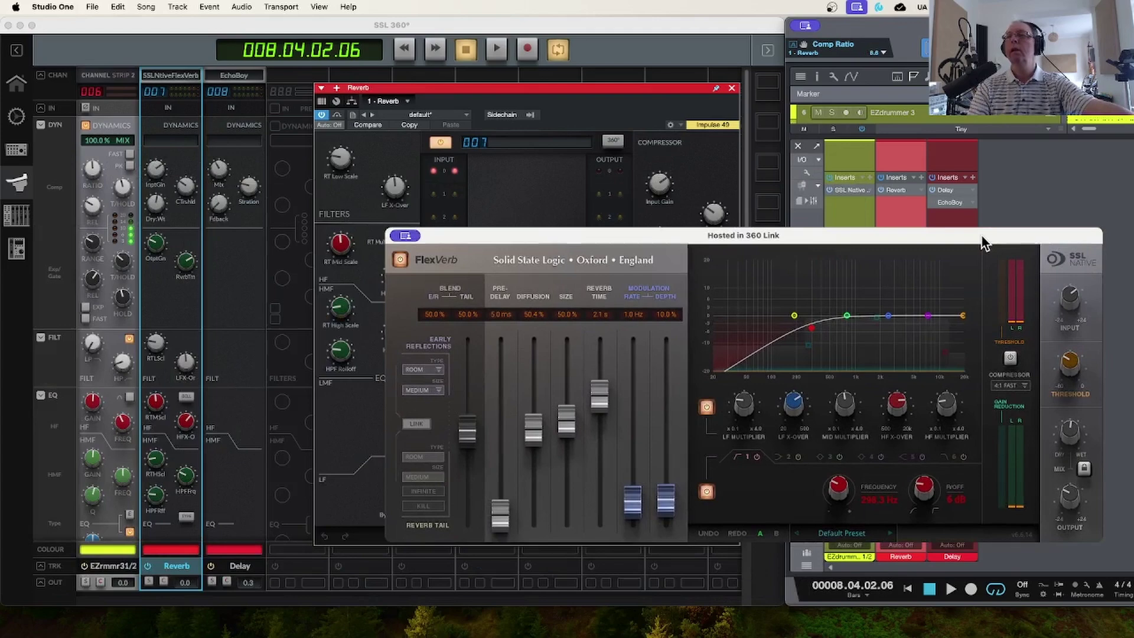
pyautogui.moveTo(794, 236); pyautogui.dragTo(825, 205)
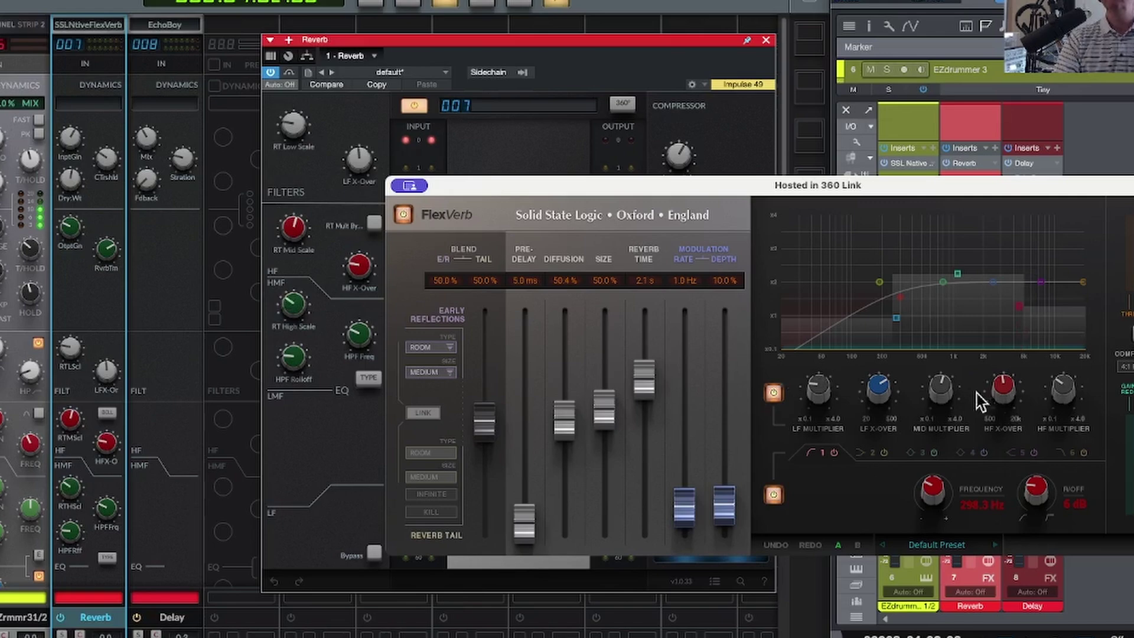
pyautogui.moveTo(1005, 188); pyautogui.dragTo(767, 204)
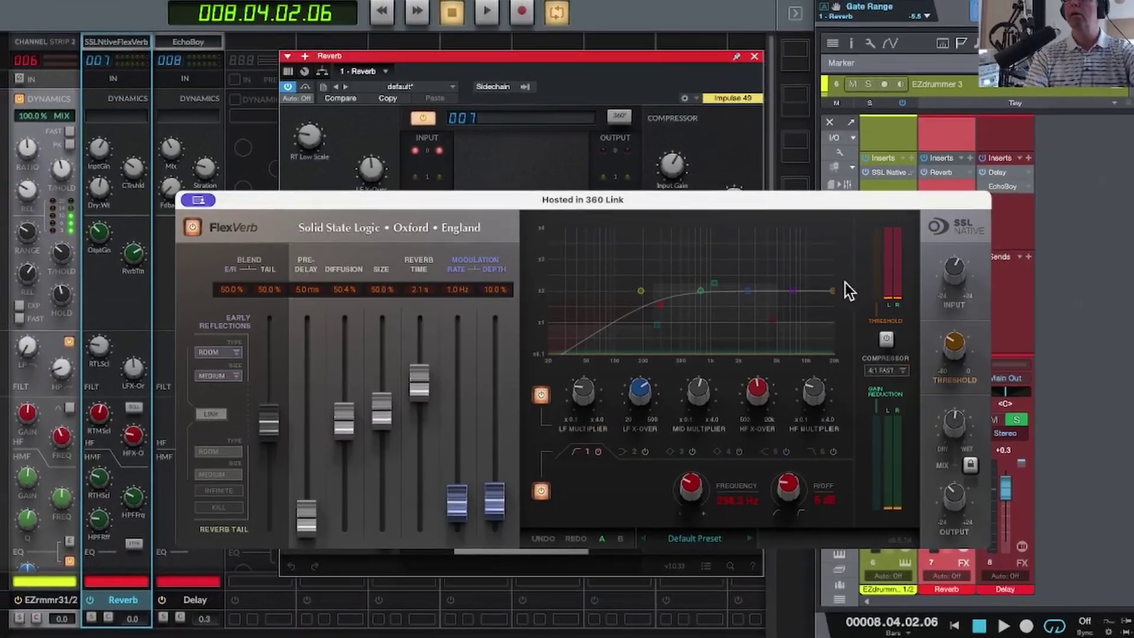
# Audition reverb times of 1.4 s and 1.5 s, keep 1.7 s, and move the window lower
pyautogui.moveTo(420, 384); pyautogui.dragTo(419, 429)
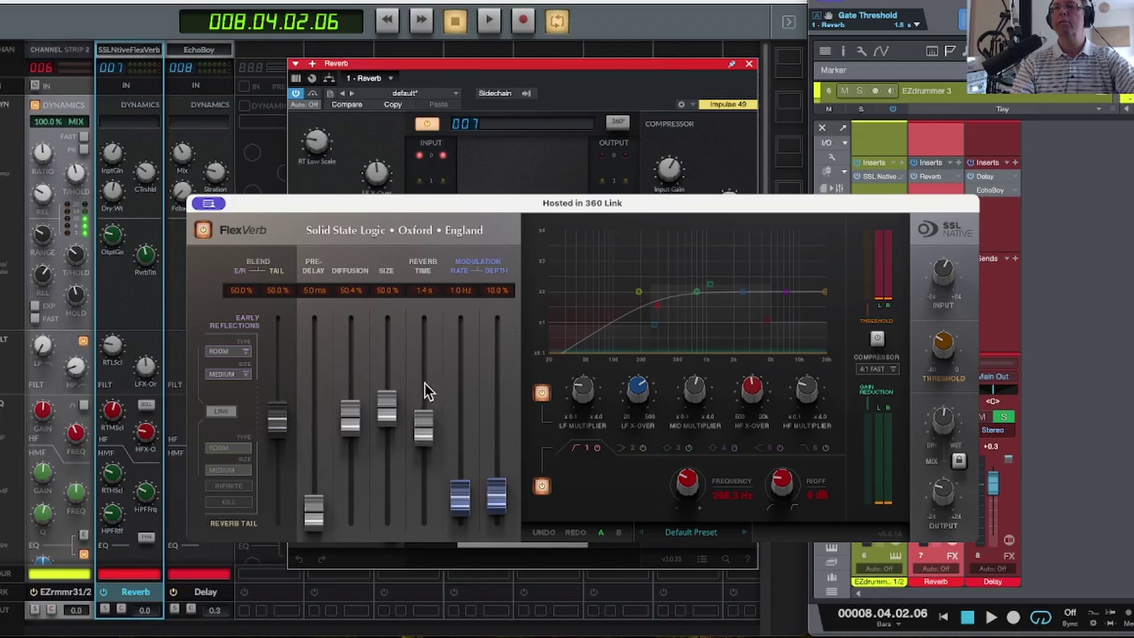
pyautogui.scroll(3, 424, 384)
pyautogui.moveTo(685, 214); pyautogui.dragTo(837, 253)
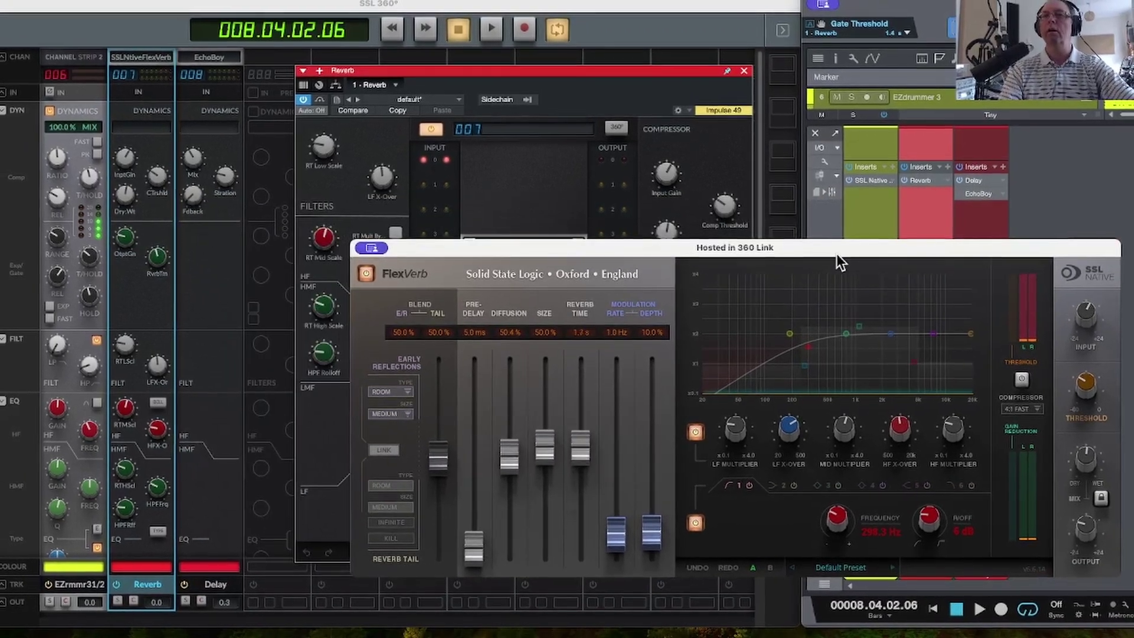
pyautogui.moveTo(156, 254); pyautogui.dragTo(190, 267)
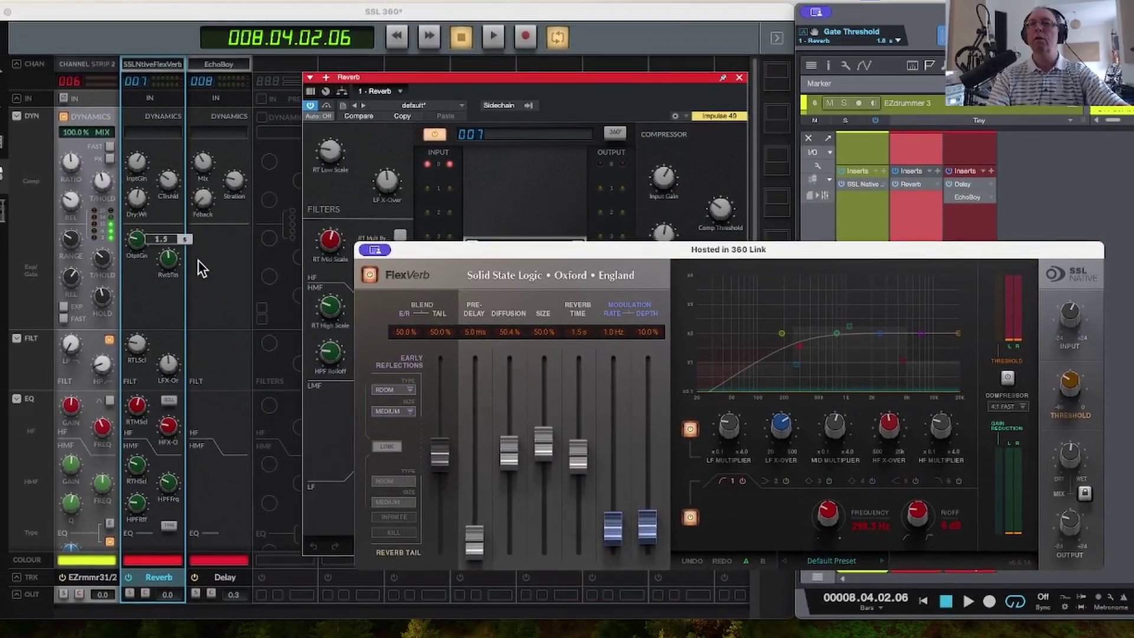
pyautogui.moveTo(812, 248); pyautogui.dragTo(683, 190)
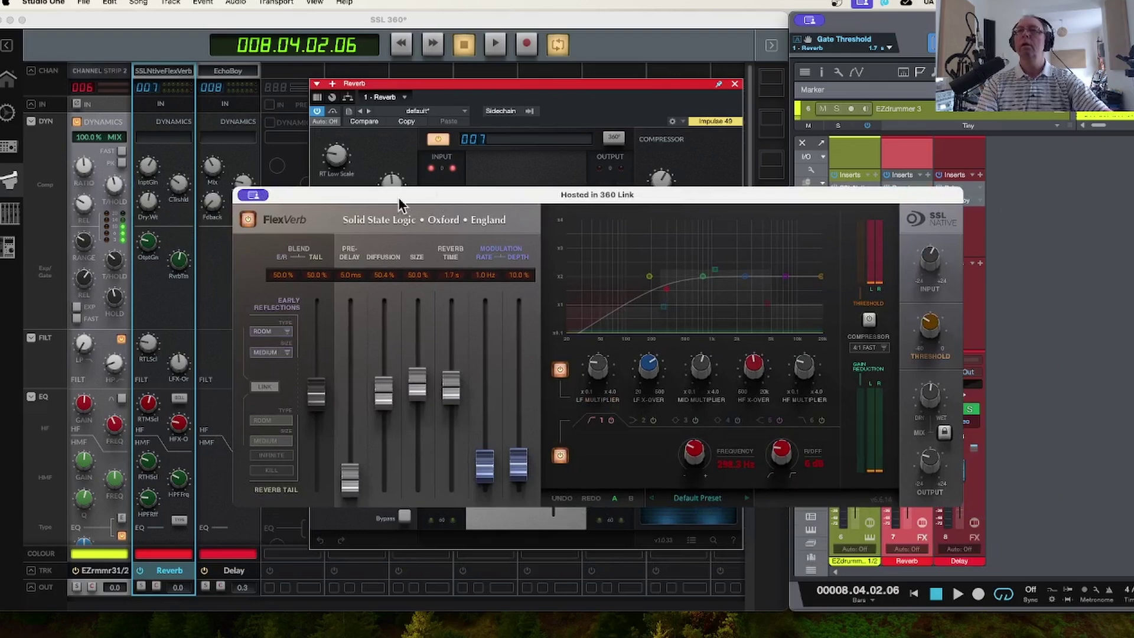
pyautogui.moveTo(555, 196); pyautogui.dragTo(633, 368)
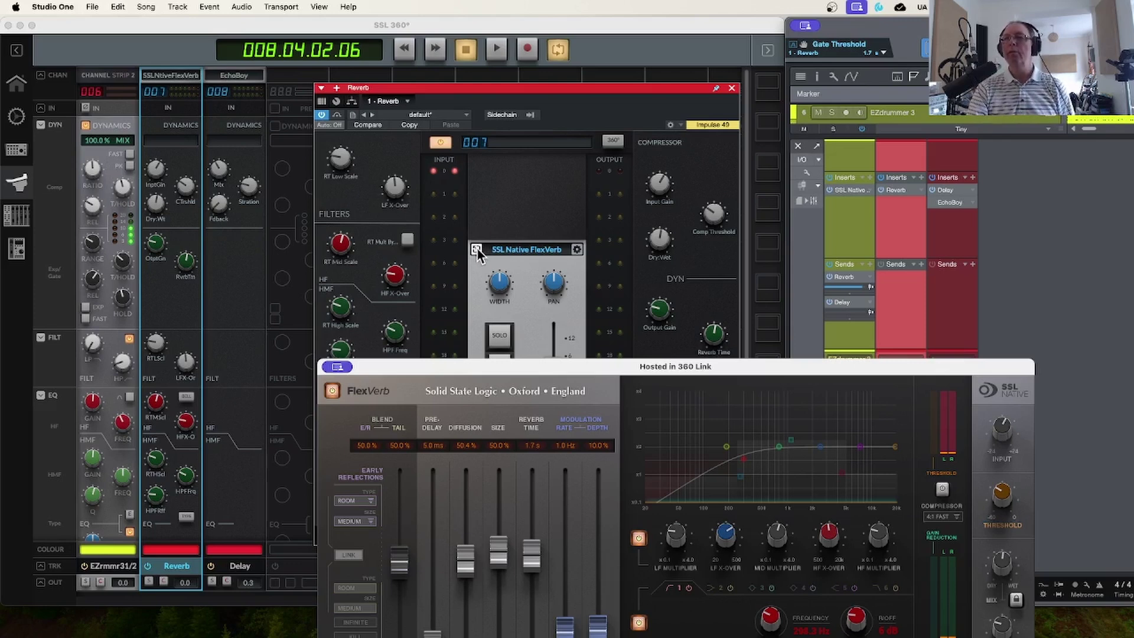
# Close the floating FlexVerb window and show FlexVerb's 360 Link configuration of assignable parameters
pyautogui.click(476, 250)
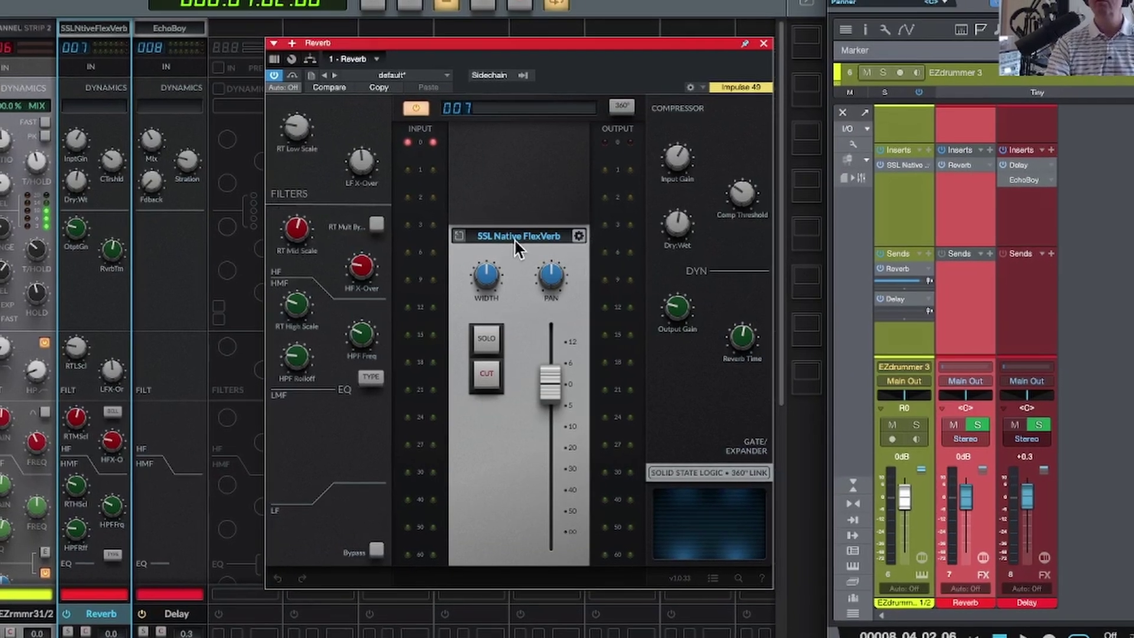
pyautogui.click(523, 249)
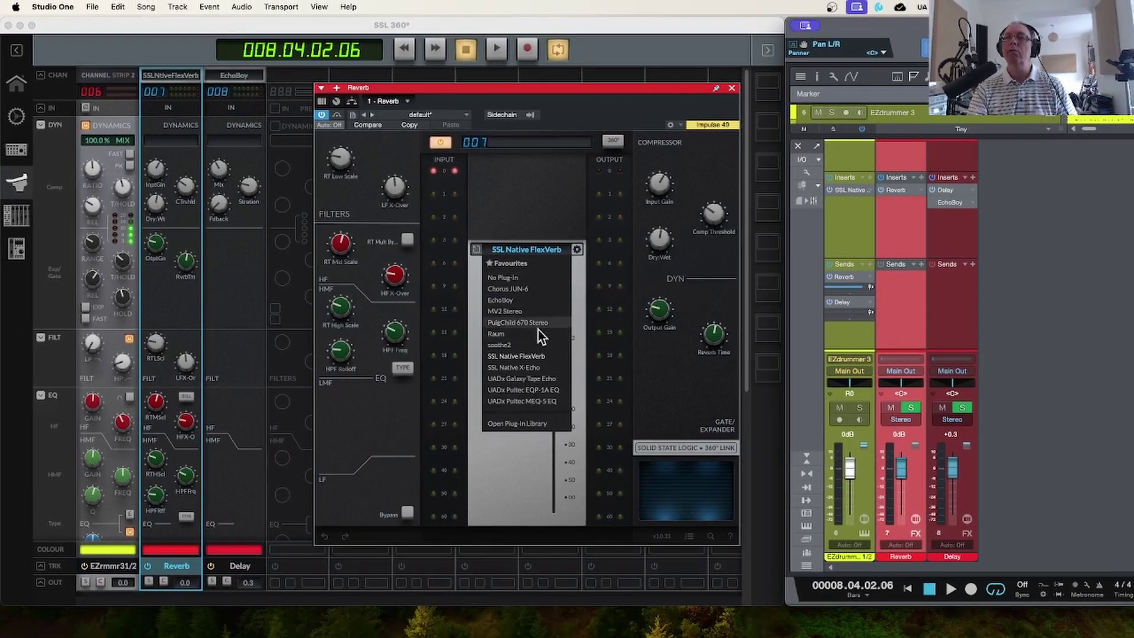
pyautogui.click(577, 250)
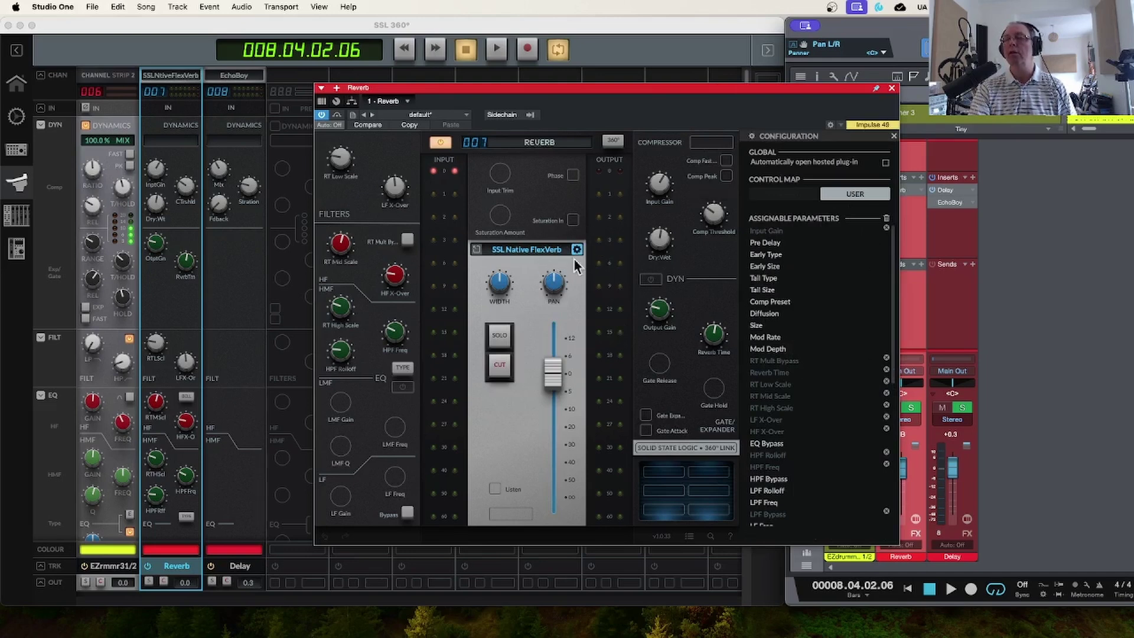
pyautogui.scroll(-5, 827, 366)
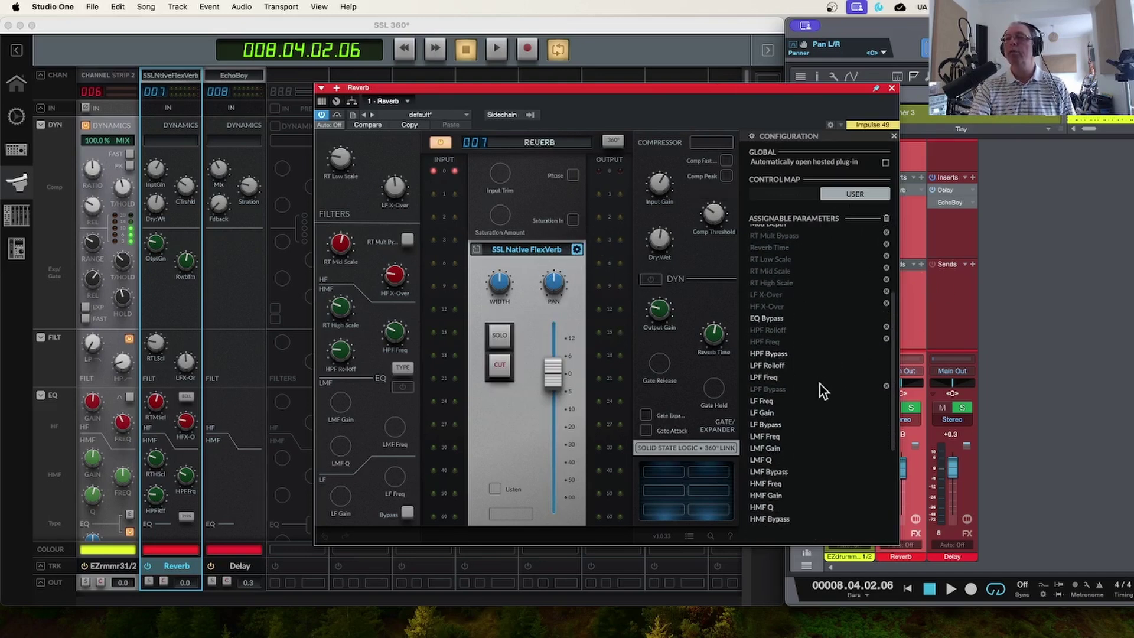
pyautogui.scroll(5, 820, 384)
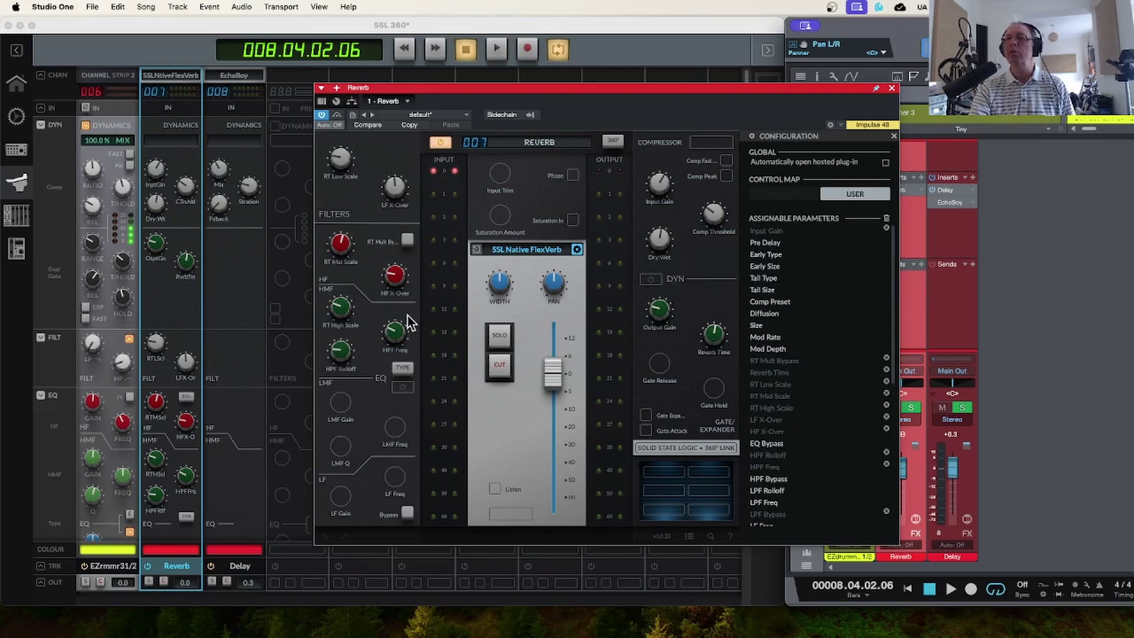
# Close the Reverb plug-in window and play the song twice to audition the drums
pyautogui.click(892, 88)
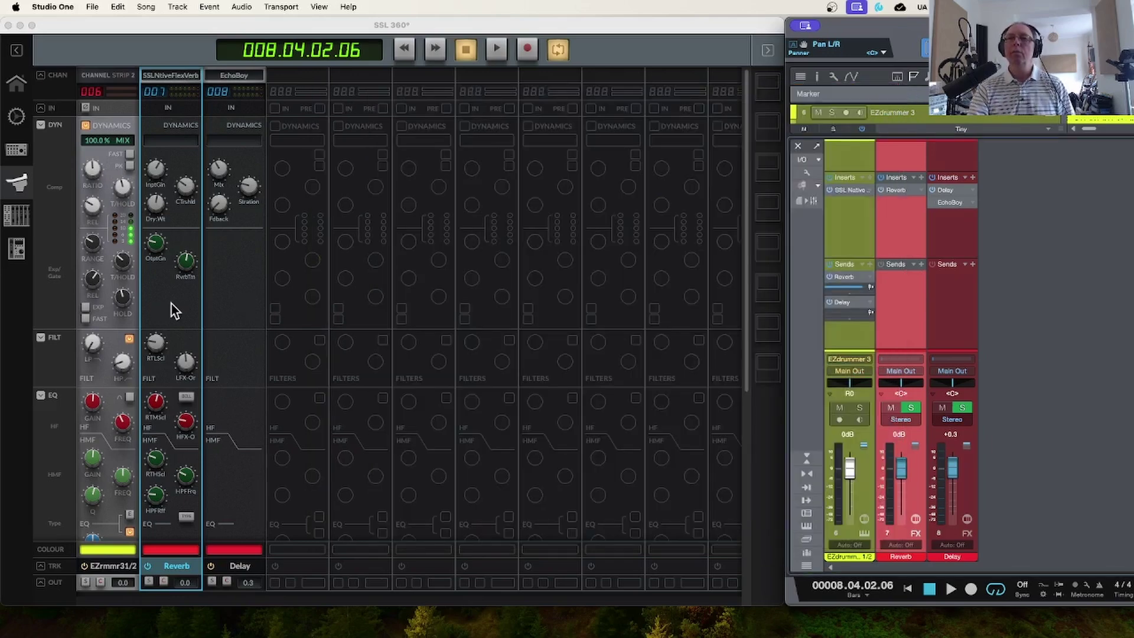
pyautogui.scroll(-5, 171, 304)
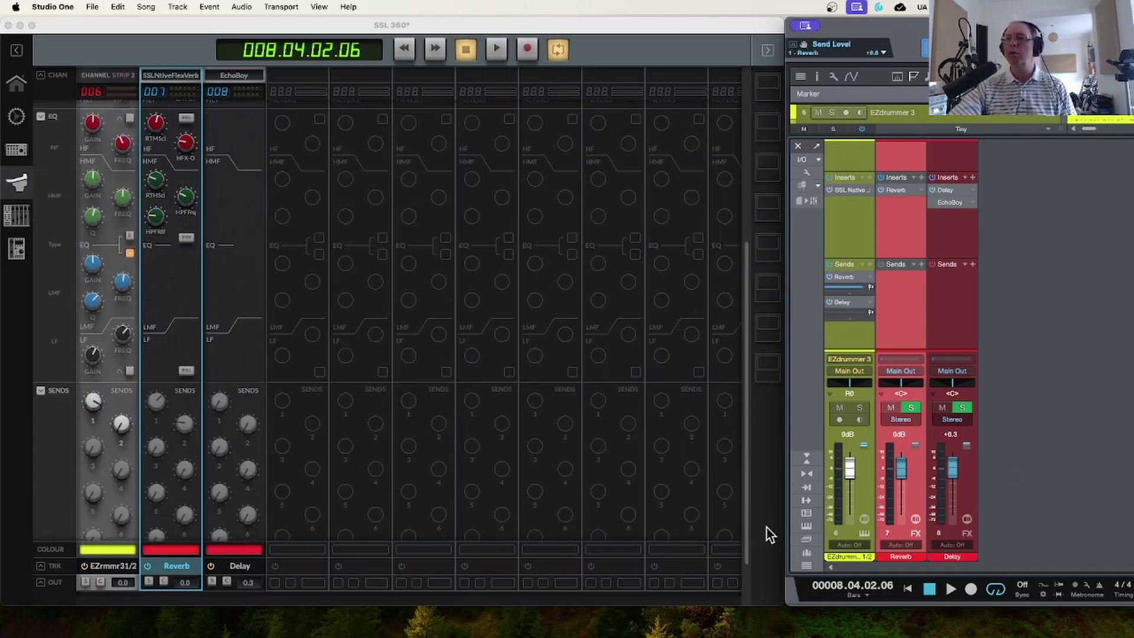
pyautogui.press('space')
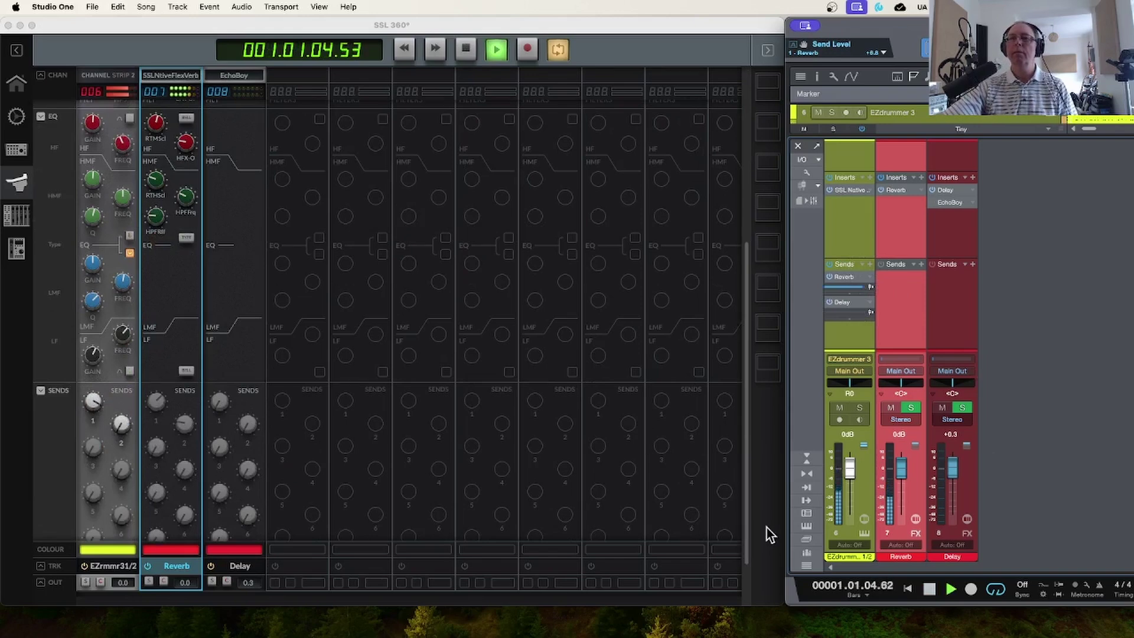
pyautogui.press('space')
pyautogui.scroll(3, 545, 331)
pyautogui.scroll(5, 544, 331)
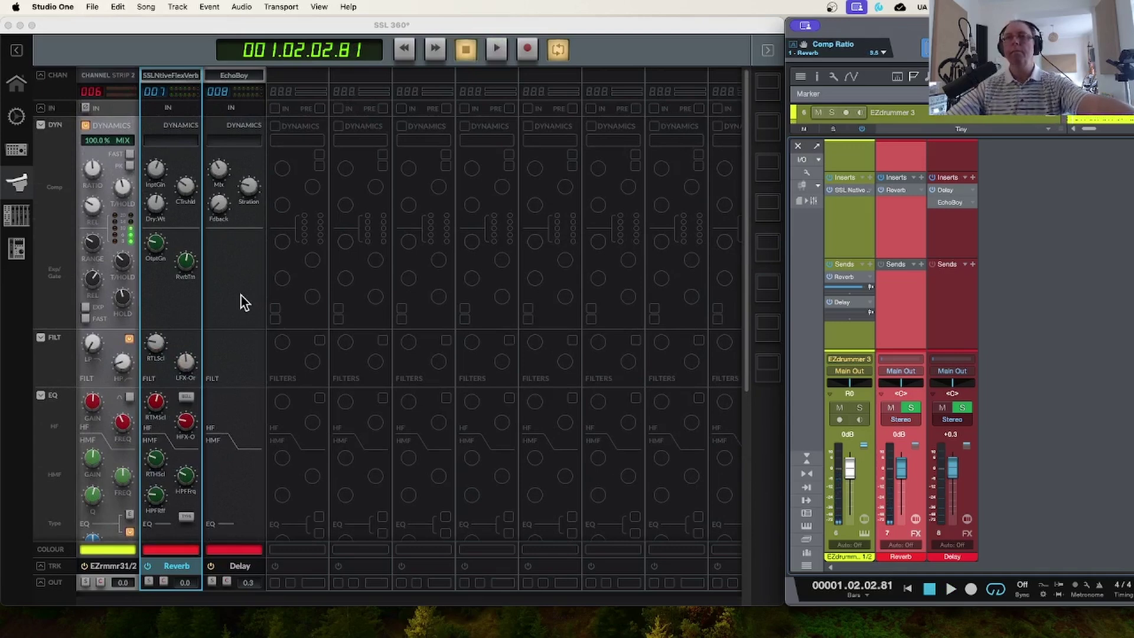
pyautogui.press('space')
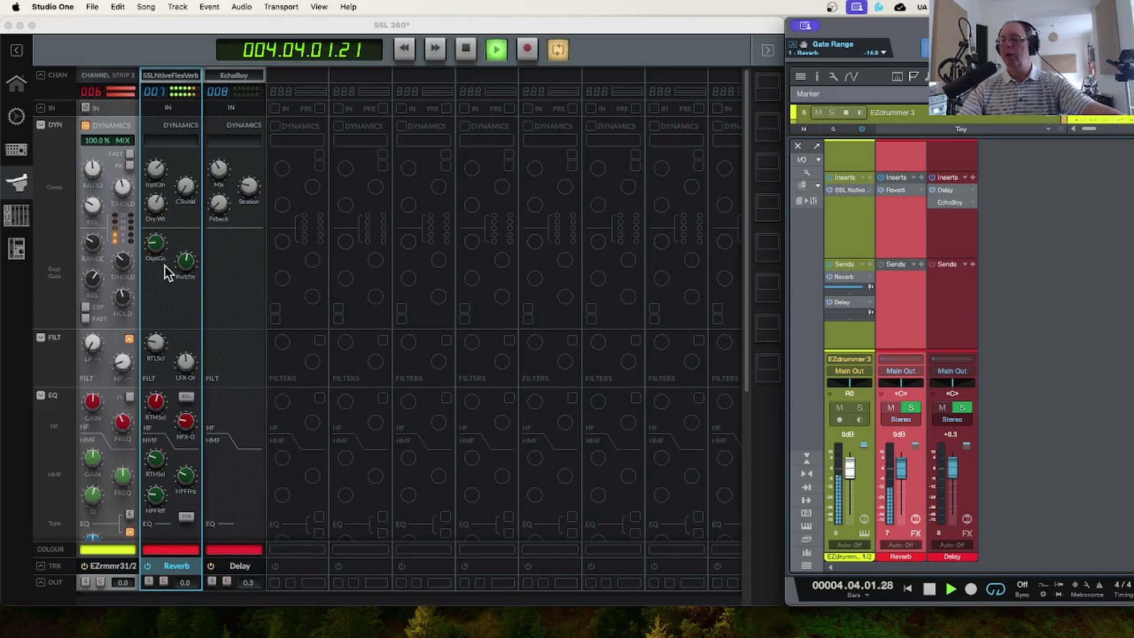
pyautogui.press('space')
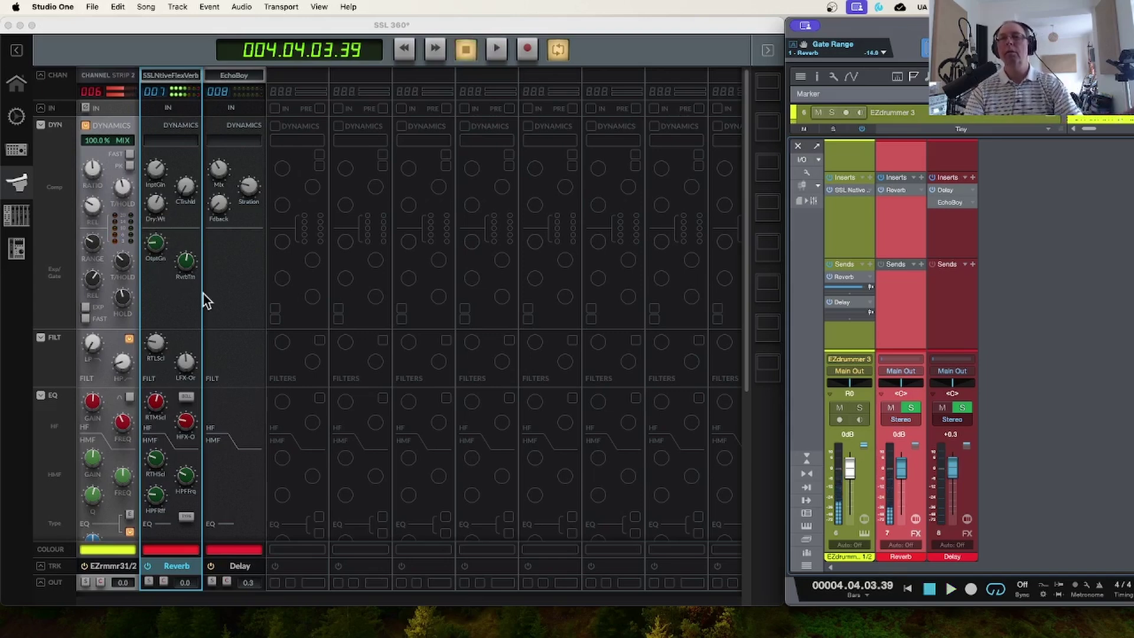
# During playback, raise the drum strip's send 2 to the Delay channel to about -40 dB
pyautogui.click(240, 313)
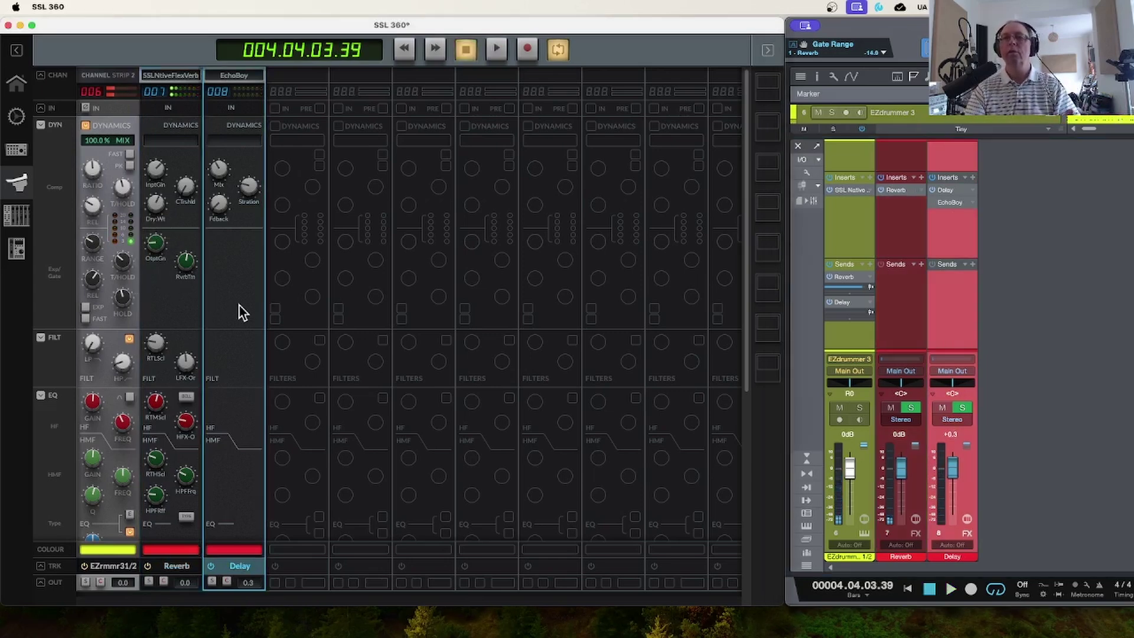
pyautogui.scroll(-3, 161, 331)
pyautogui.scroll(-3, 161, 331)
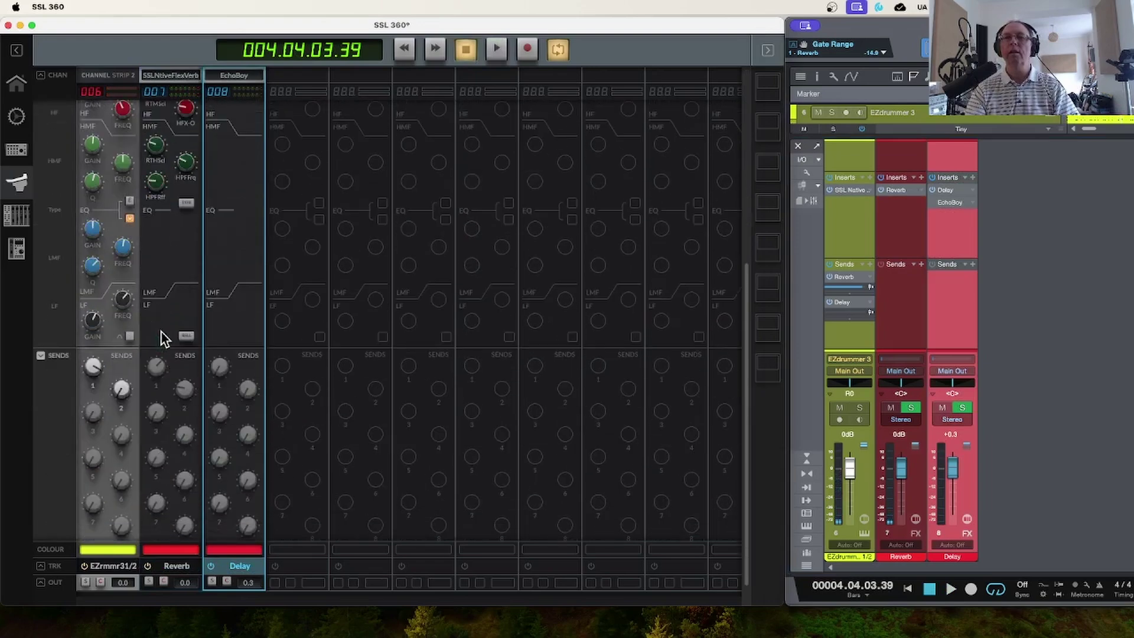
pyautogui.click(94, 368)
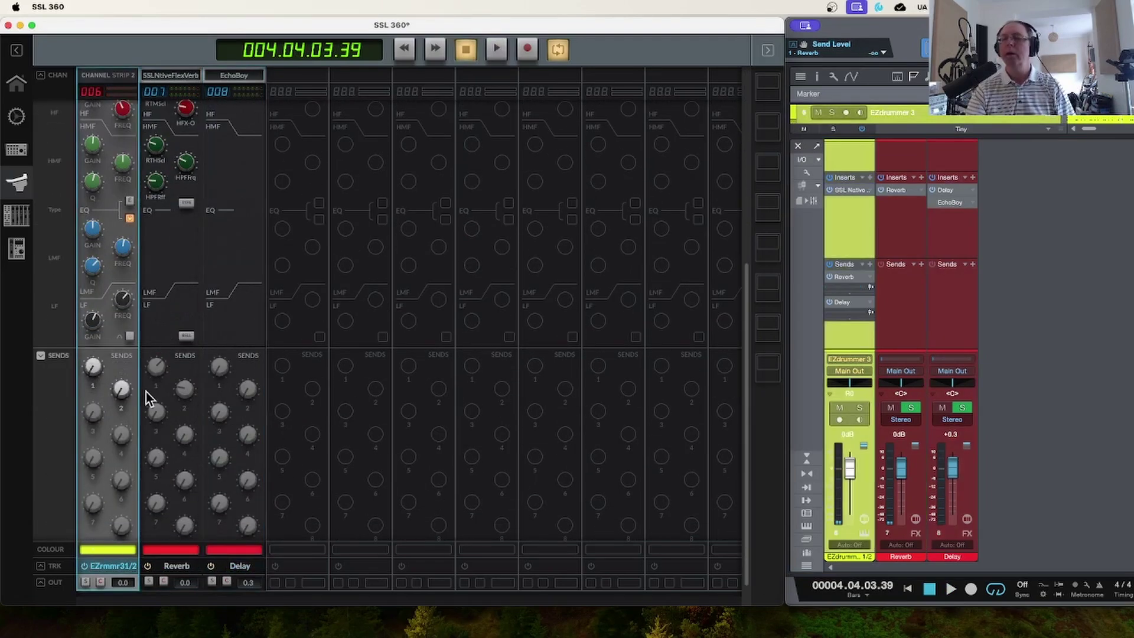
pyautogui.press('space')
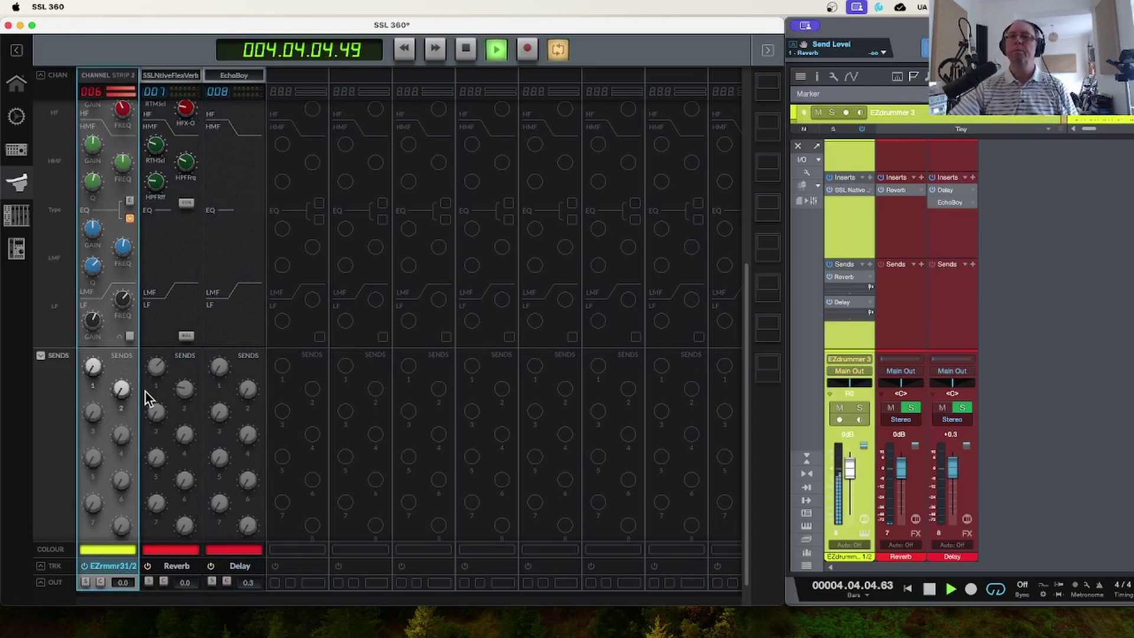
pyautogui.moveTo(121, 390); pyautogui.dragTo(122, 282)
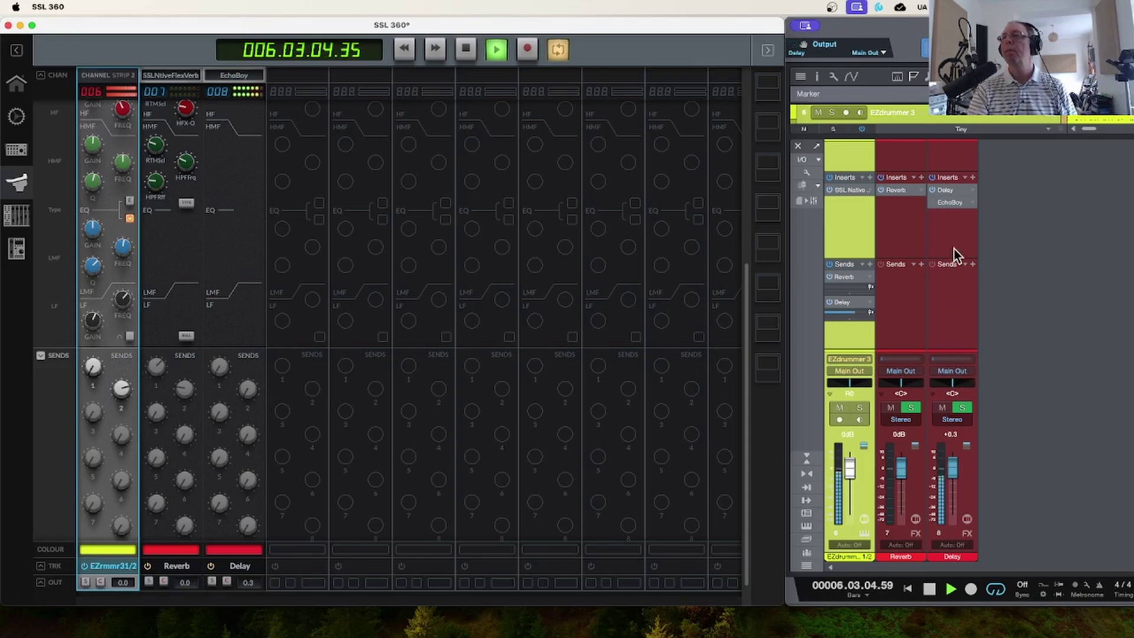
# Open the EchoBoy editor on the Delay channel, stop playback, and move the window lower
pyautogui.click(950, 189)
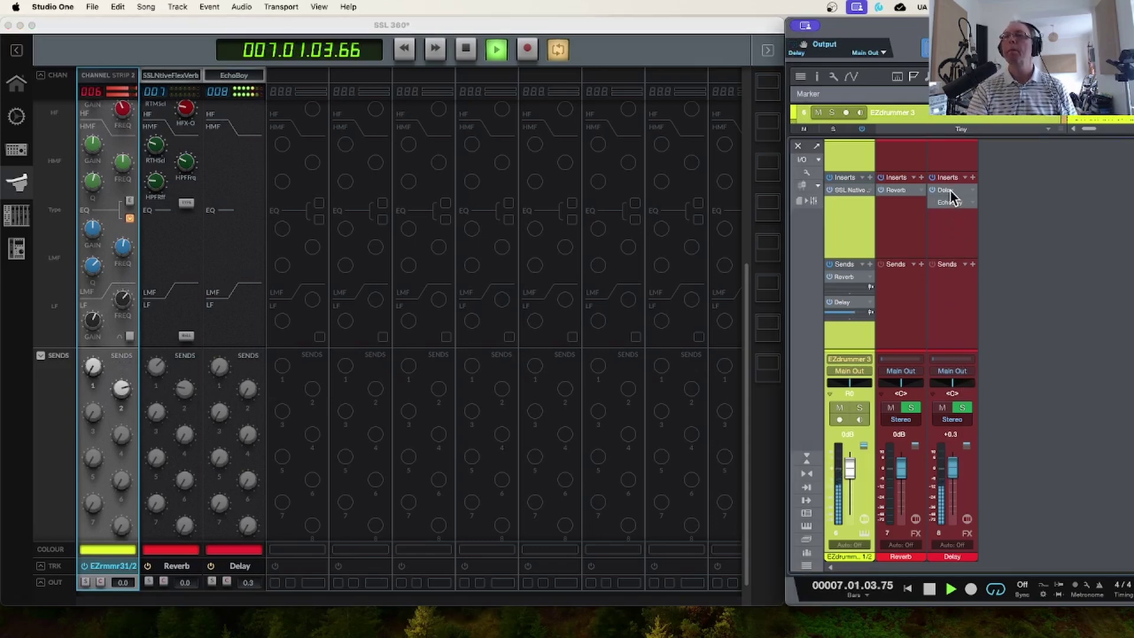
pyautogui.click(950, 190)
pyautogui.click(513, 234)
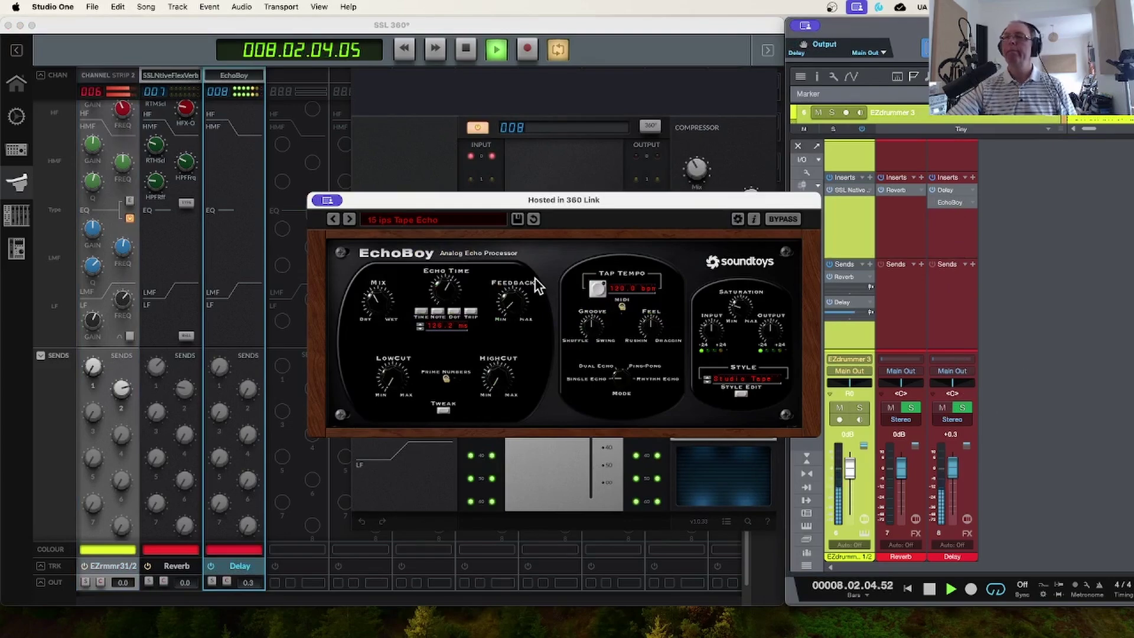
pyautogui.press('space')
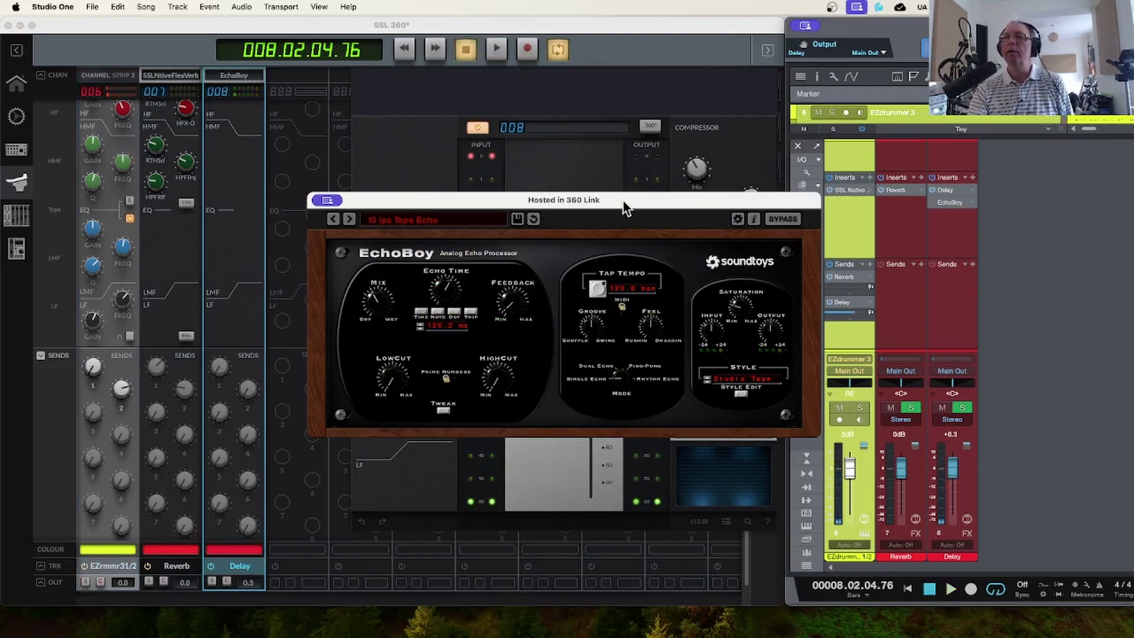
pyautogui.moveTo(667, 208); pyautogui.dragTo(662, 314)
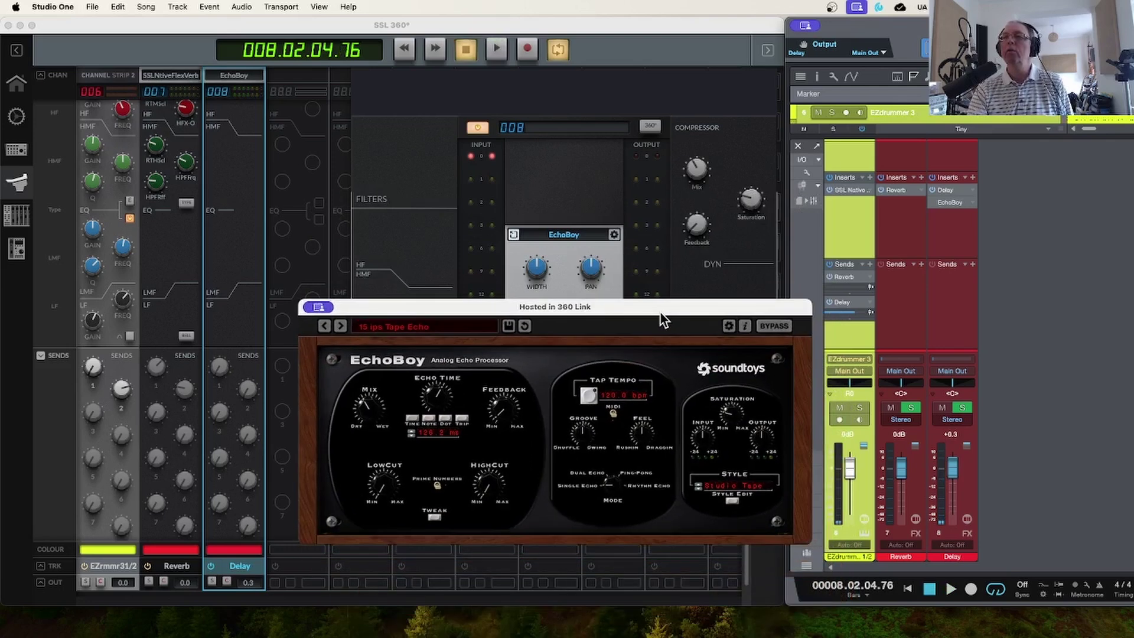
# Lower the EchoBoy mix to about 45%, then close the EchoBoy and Delay plug-in windows
pyautogui.click(304, 298)
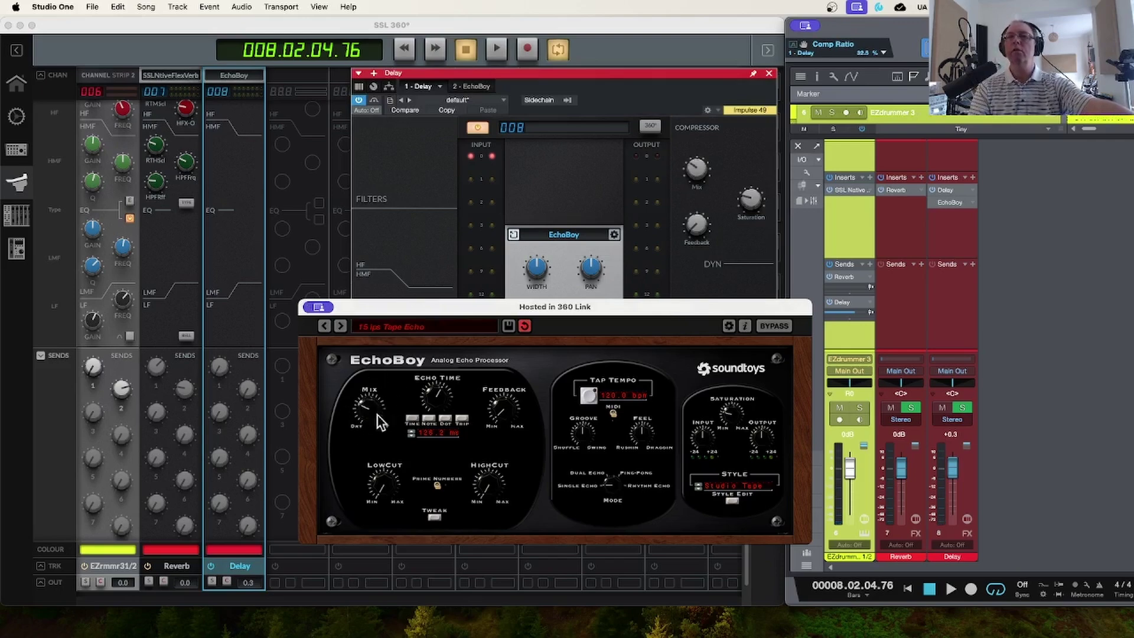
pyautogui.scroll(6, 215, 321)
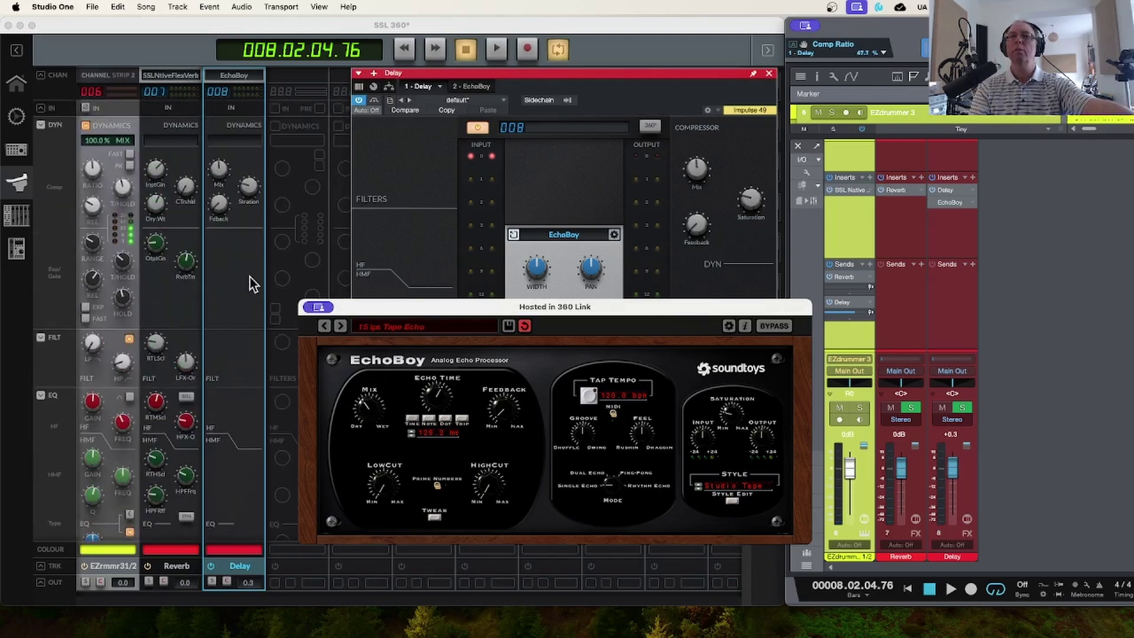
pyautogui.moveTo(226, 168)
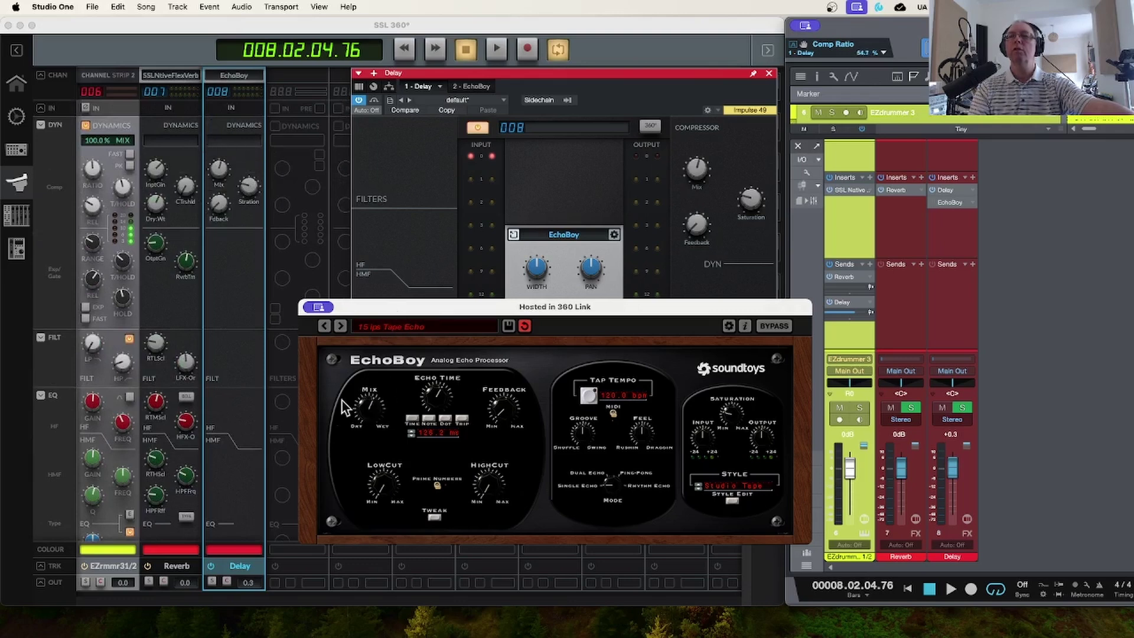
pyautogui.moveTo(717, 184); pyautogui.dragTo(716, 286)
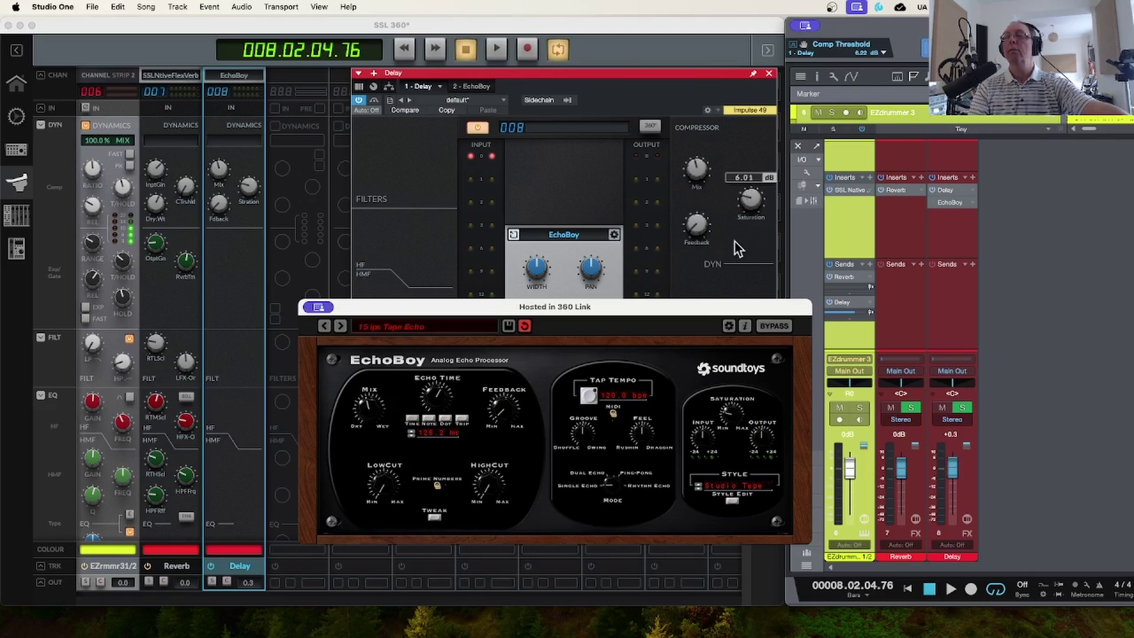
pyautogui.moveTo(710, 207)
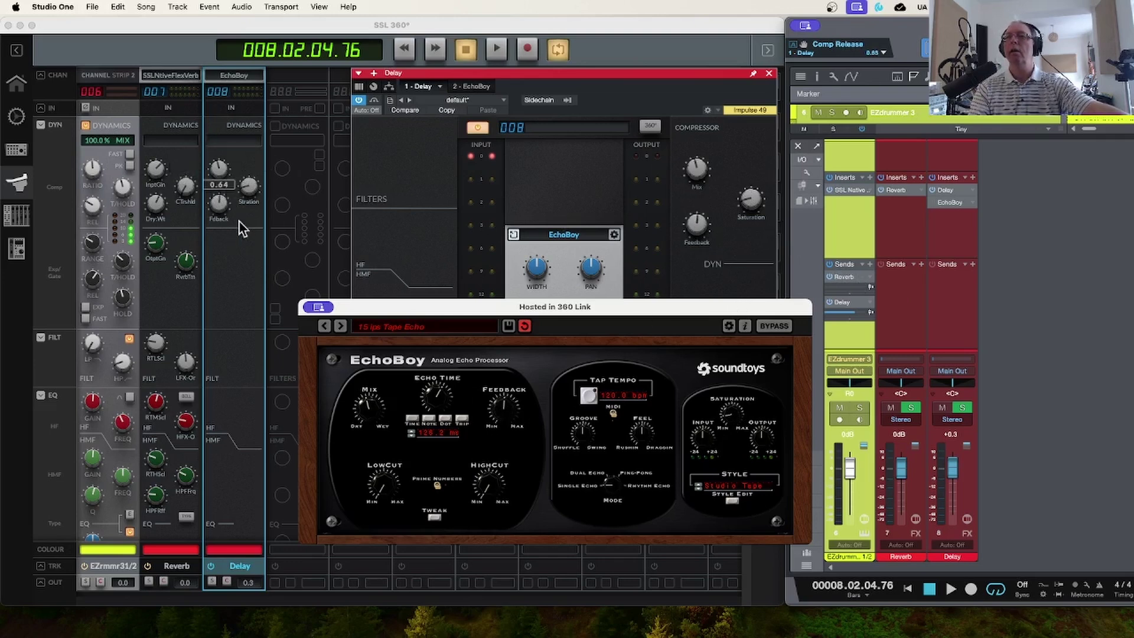
pyautogui.moveTo(697, 236)
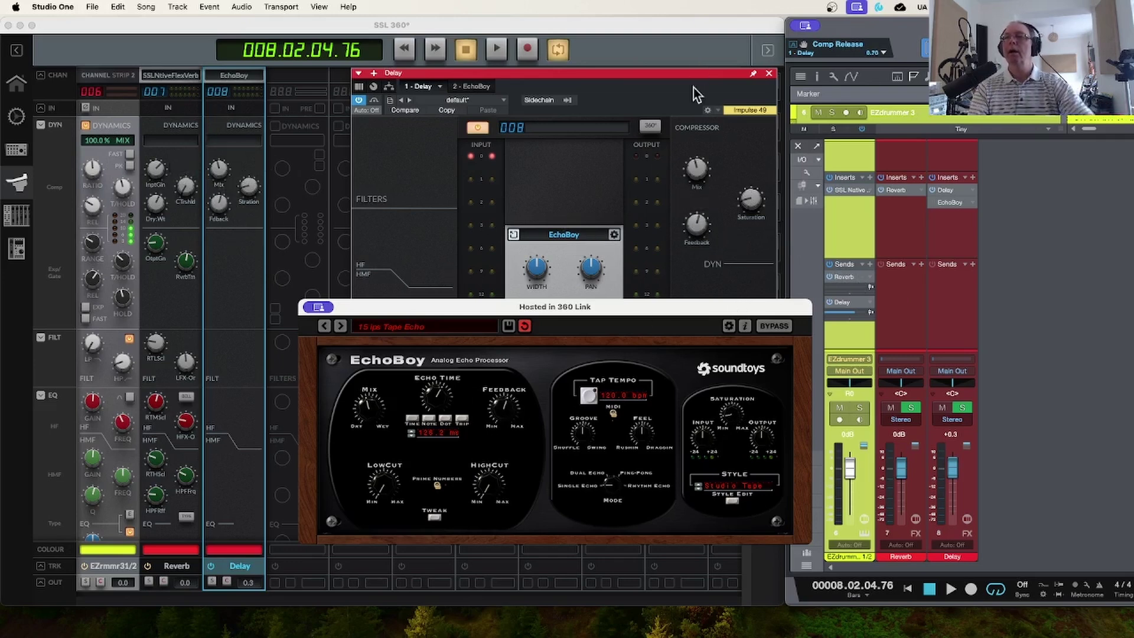
pyautogui.moveTo(385, 309); pyautogui.dragTo(407, 300)
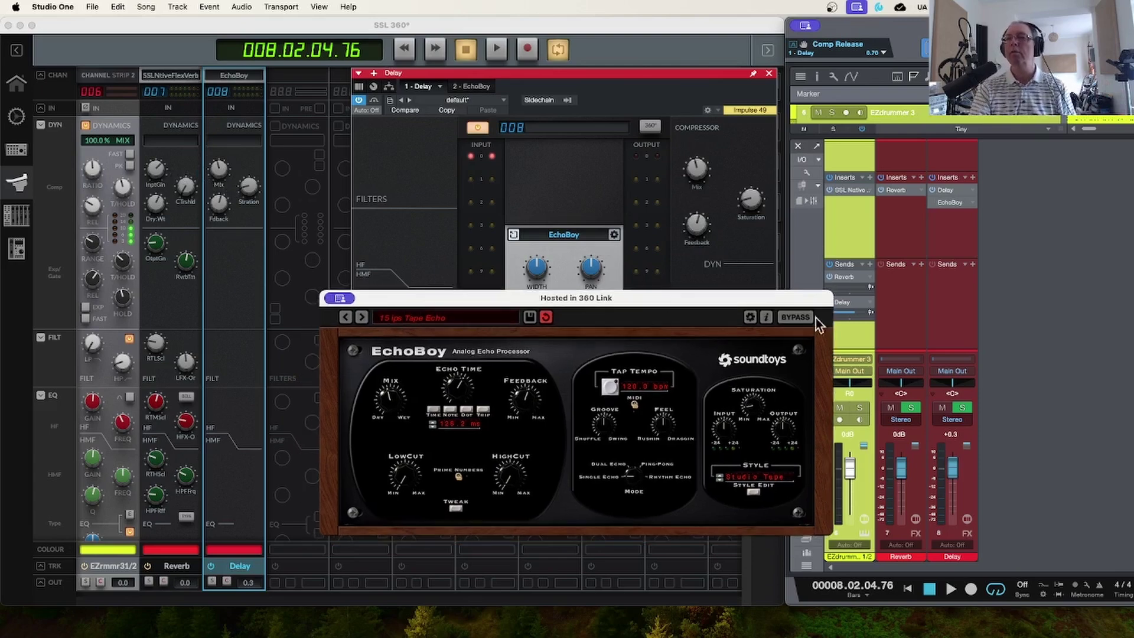
pyautogui.click(768, 74)
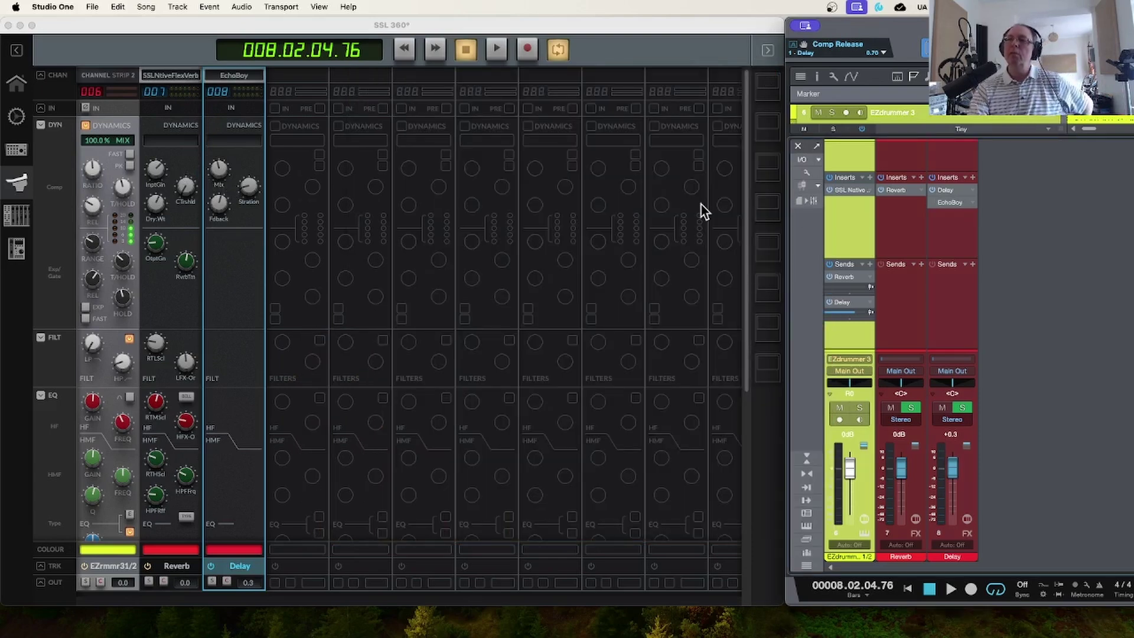
# Select the Reverb strip and untick the EQ section so the SENDS show on every strip
pyautogui.scroll(-3, 203, 343)
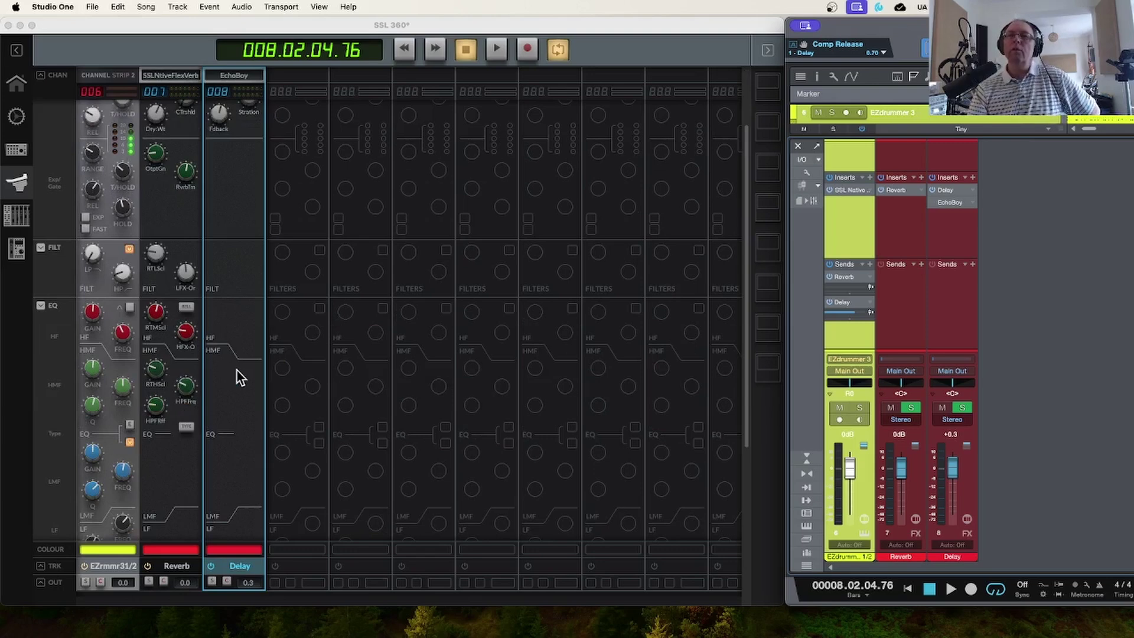
pyautogui.scroll(1, 248, 420)
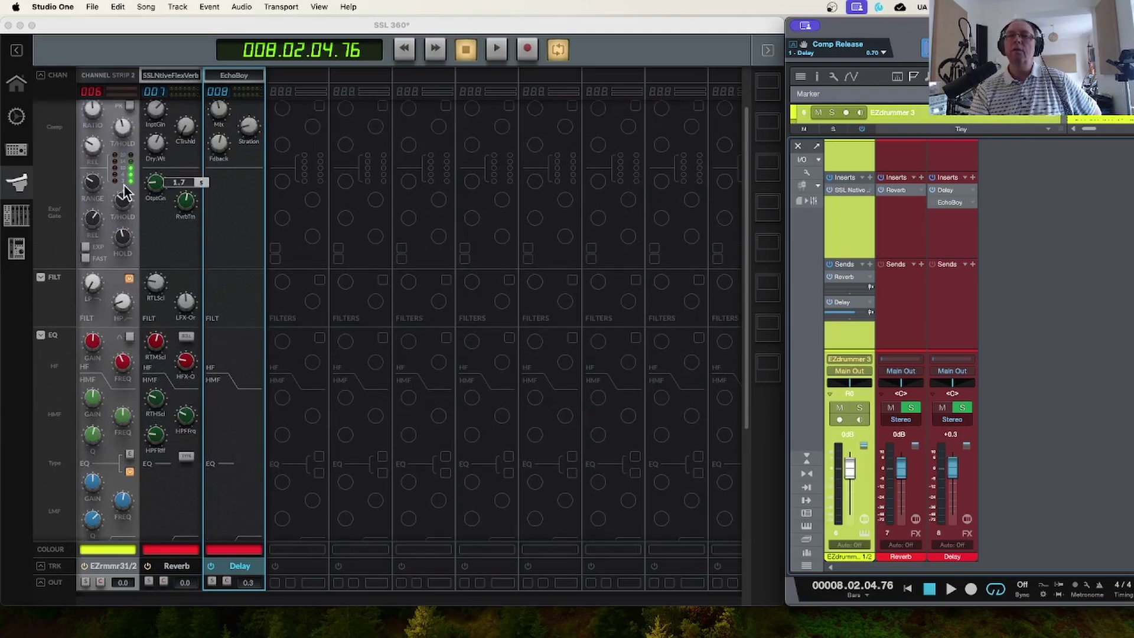
pyautogui.click(179, 259)
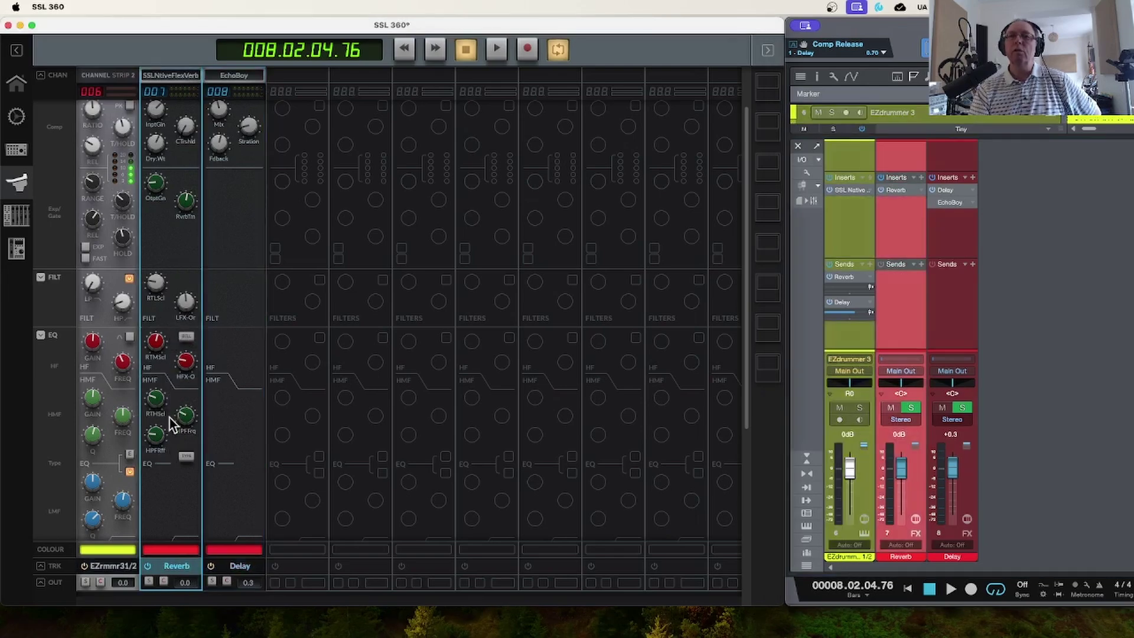
pyautogui.scroll(-1, 166, 480)
pyautogui.scroll(2, 172, 494)
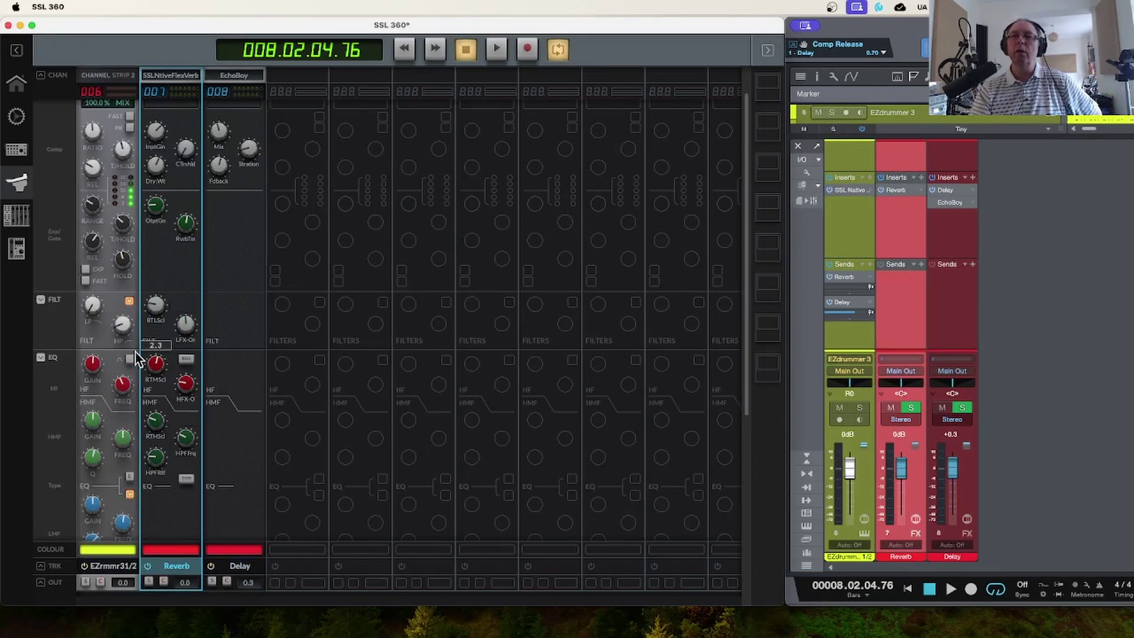
pyautogui.click(41, 358)
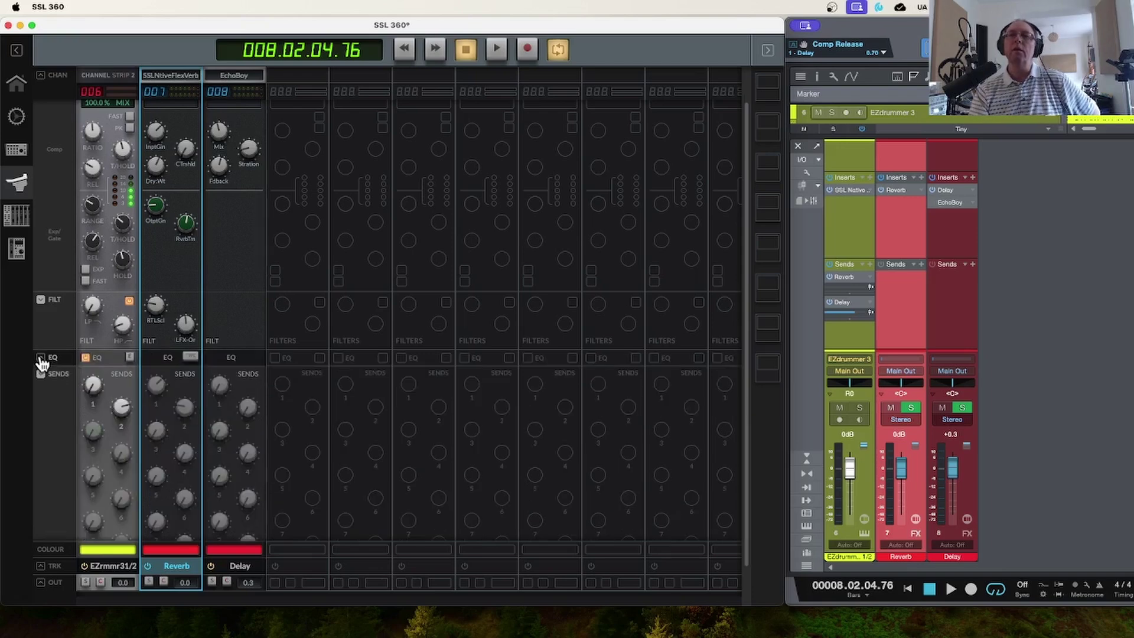
pyautogui.scroll(2, 272, 405)
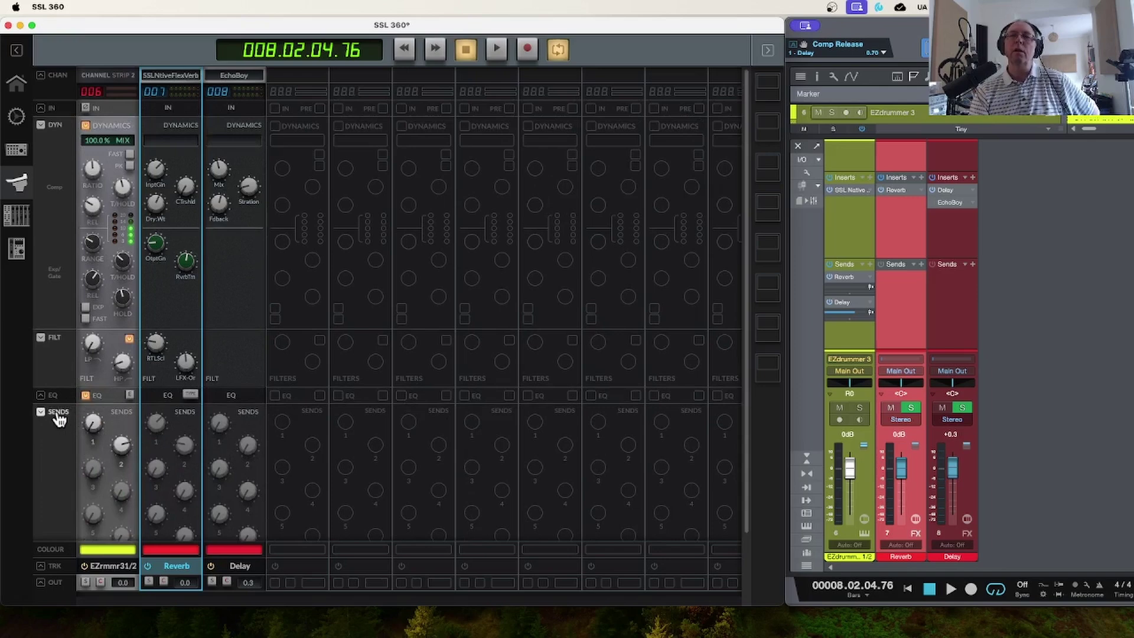
pyautogui.moveTo(78, 440)
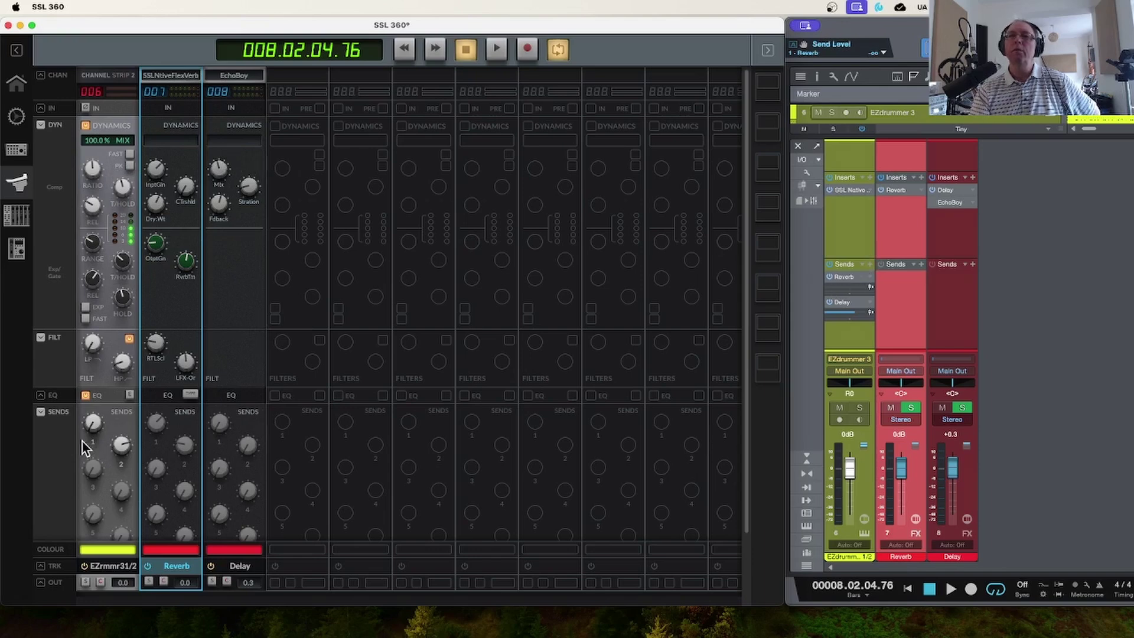
# While the song plays, pull the EZdrummer fader down to -5.4 dB, then check the Reverb and Delay strips
pyautogui.click(94, 426)
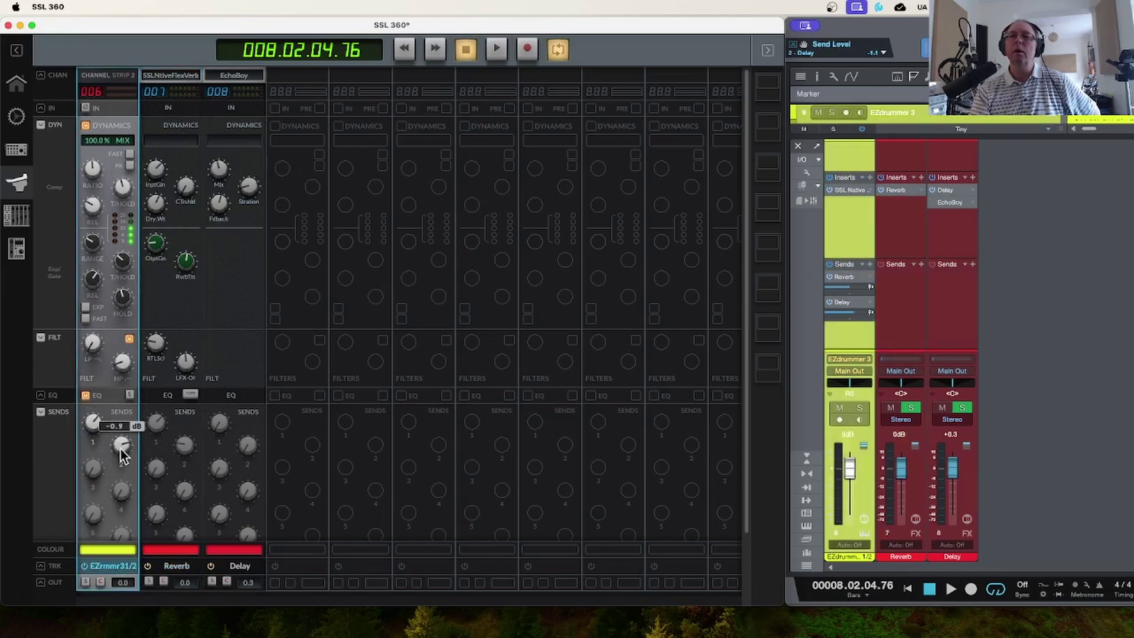
pyautogui.press('space')
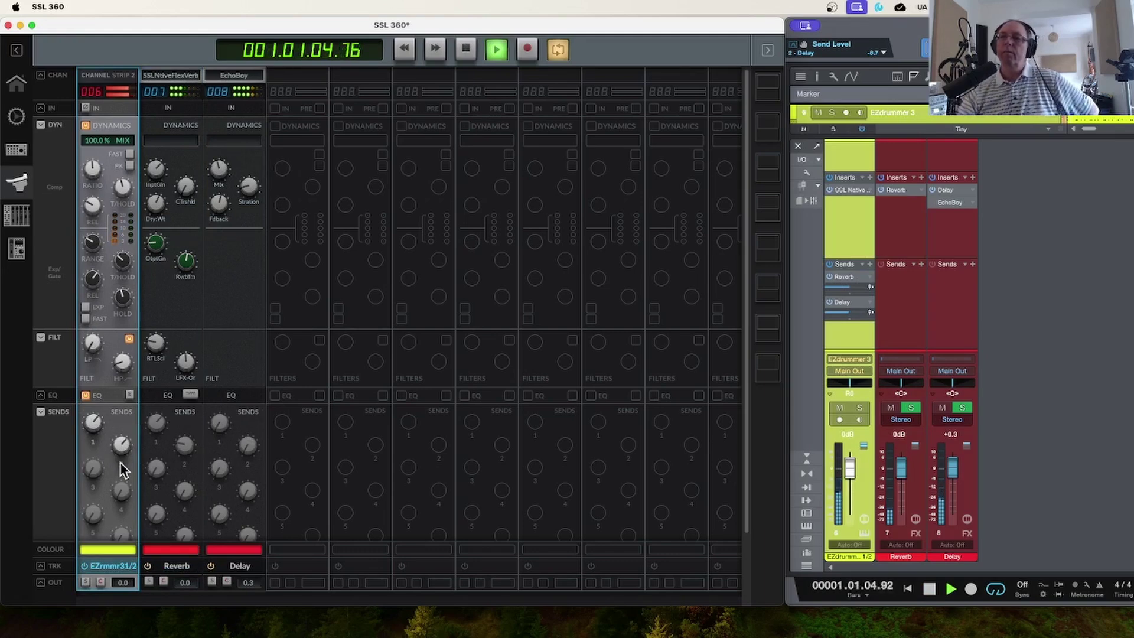
pyautogui.moveTo(849, 469)
pyautogui.mouseDown()
pyautogui.moveTo(846, 493)
pyautogui.moveTo(849, 474)
pyautogui.moveTo(852, 483)
pyautogui.mouseUp()
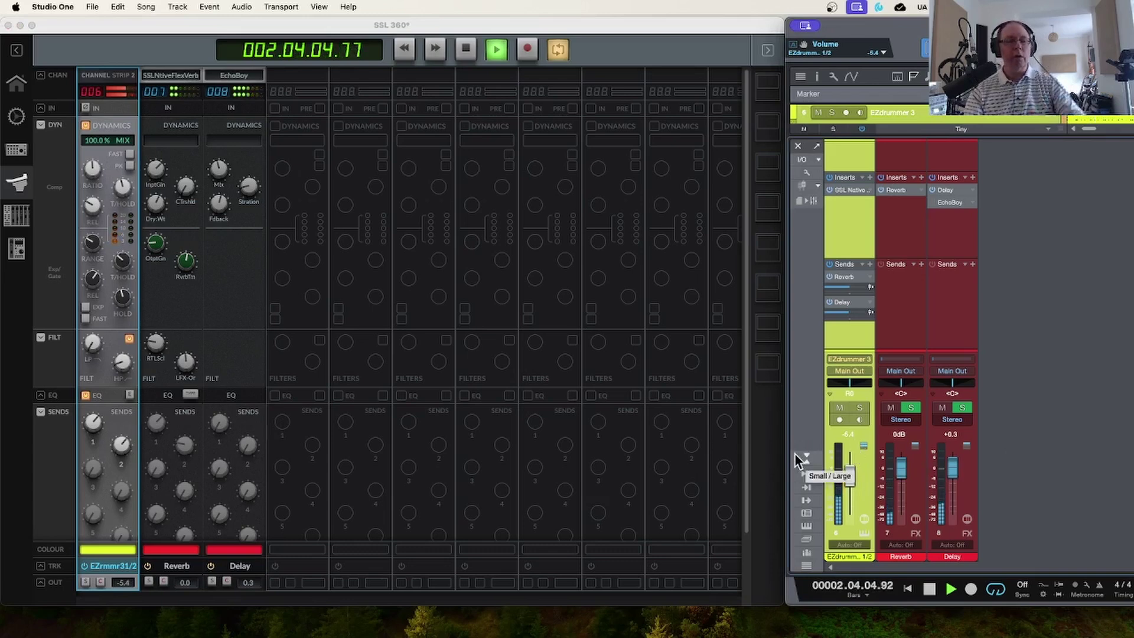
pyautogui.click(172, 282)
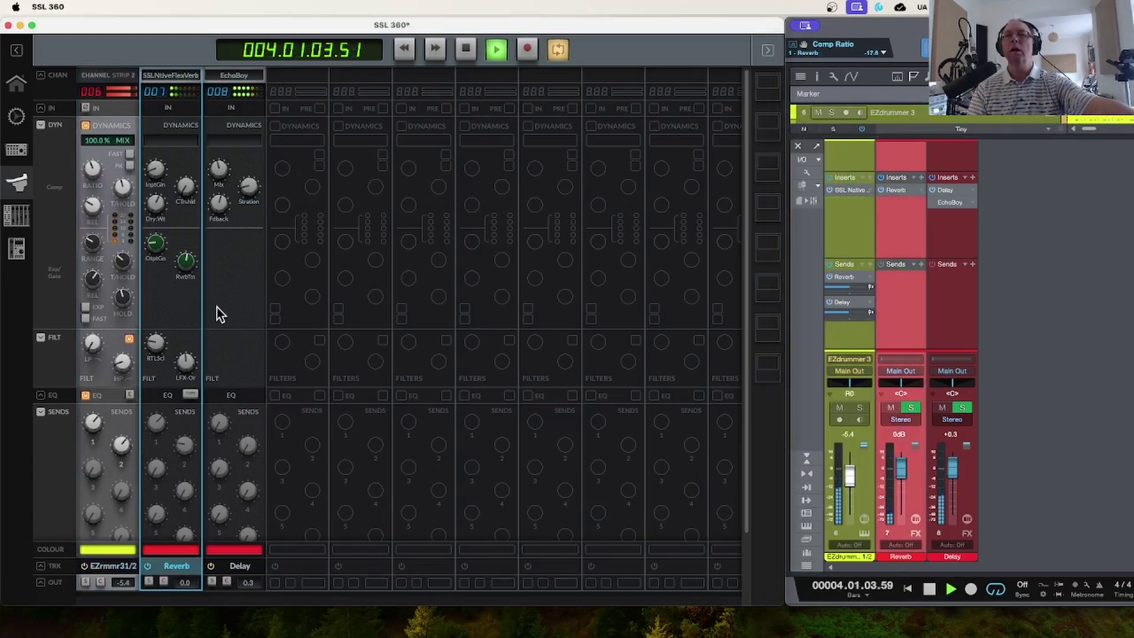
pyautogui.click(221, 270)
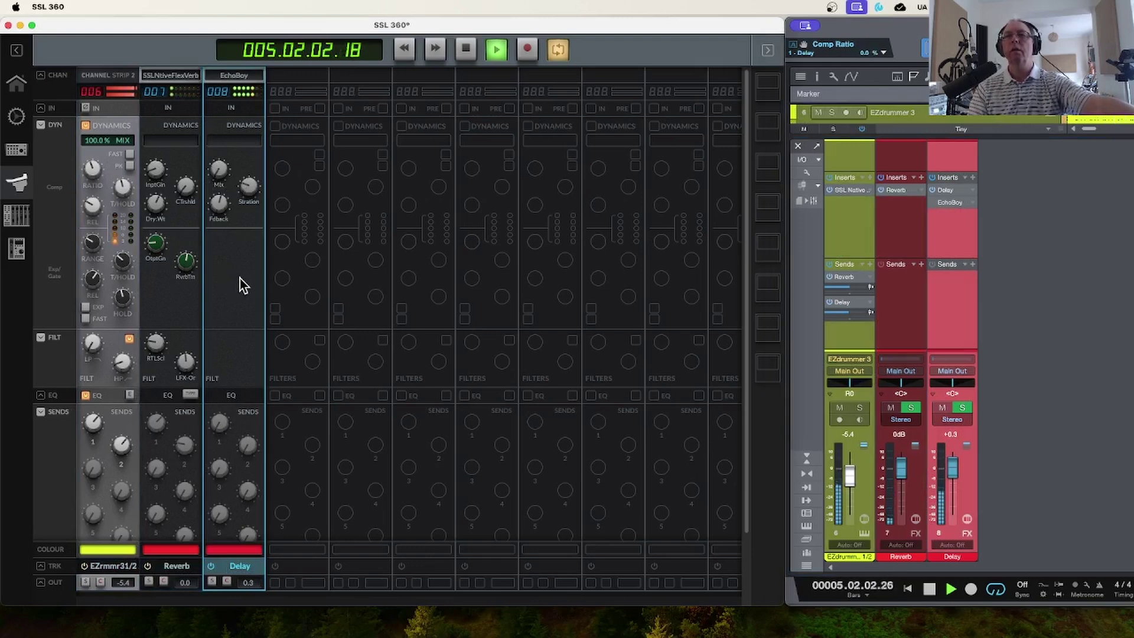
pyautogui.click(163, 261)
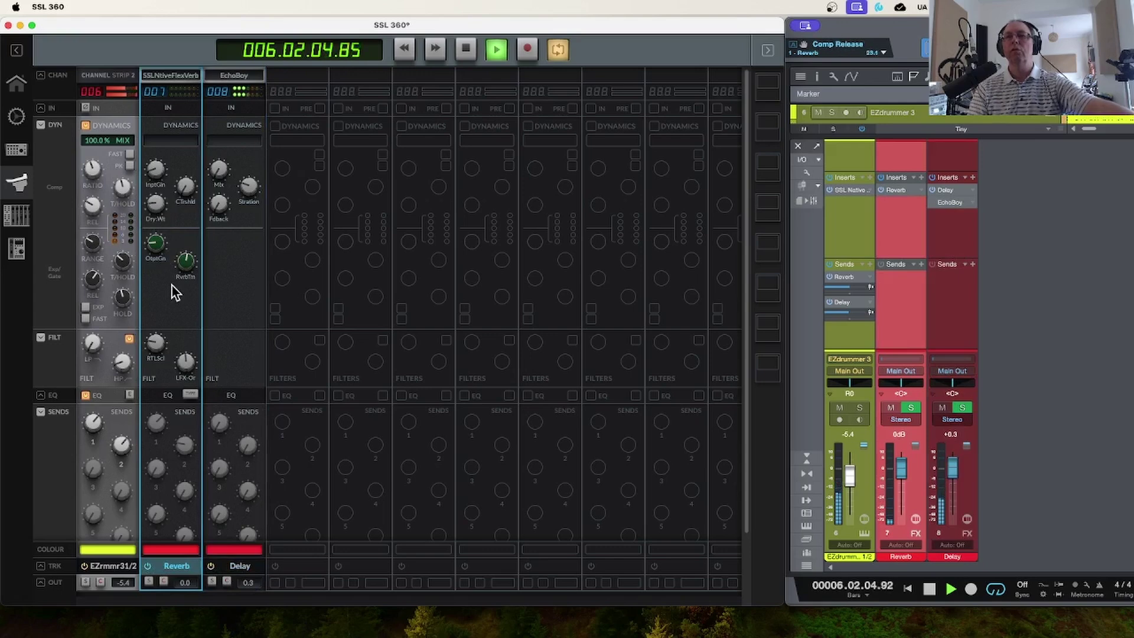
pyautogui.press('space')
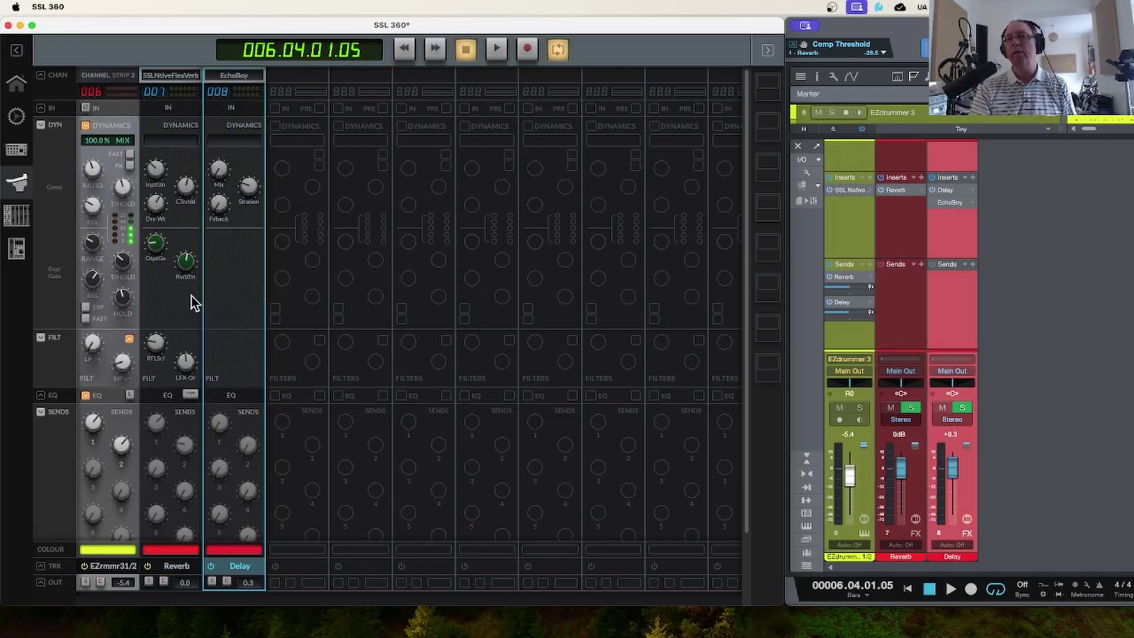
pyautogui.click(222, 292)
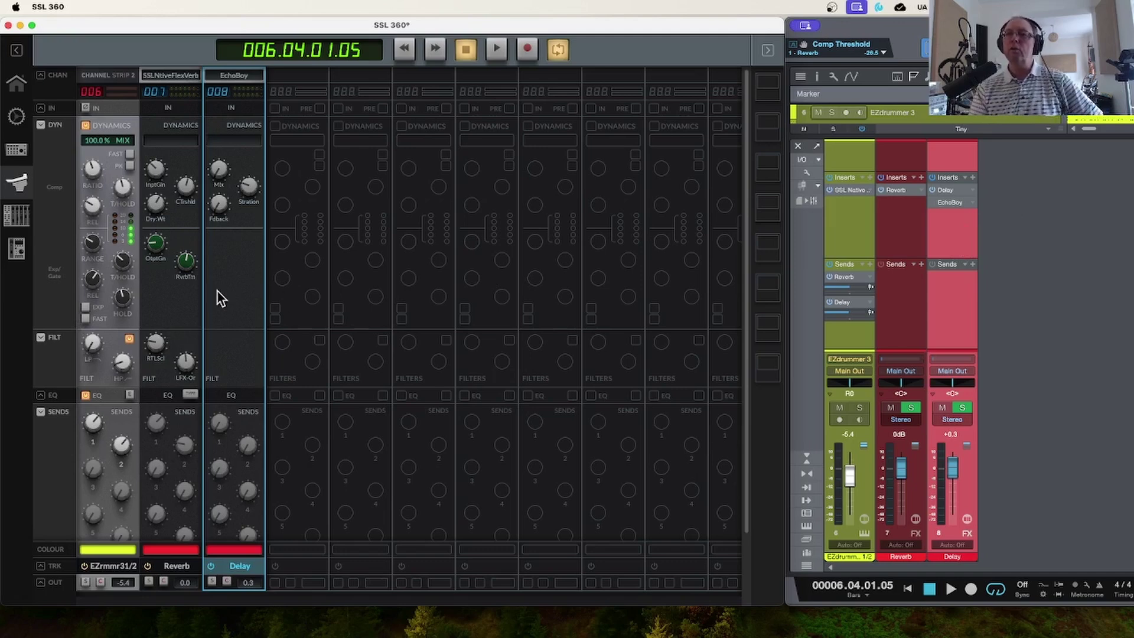
pyautogui.scroll(-3, 242, 331)
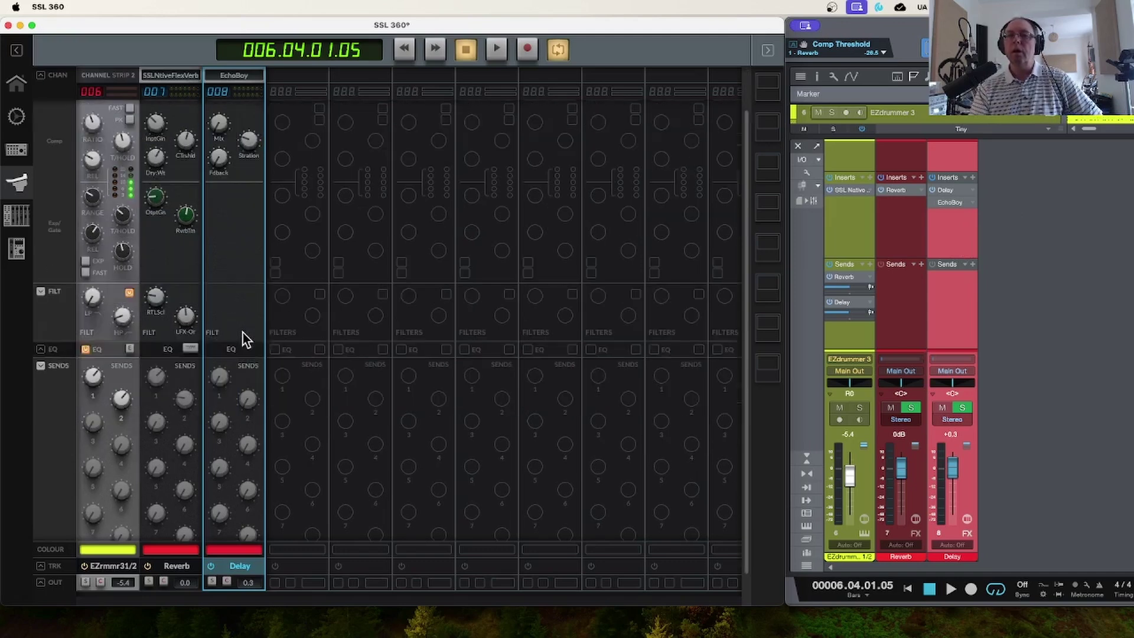
pyautogui.scroll(3, 242, 331)
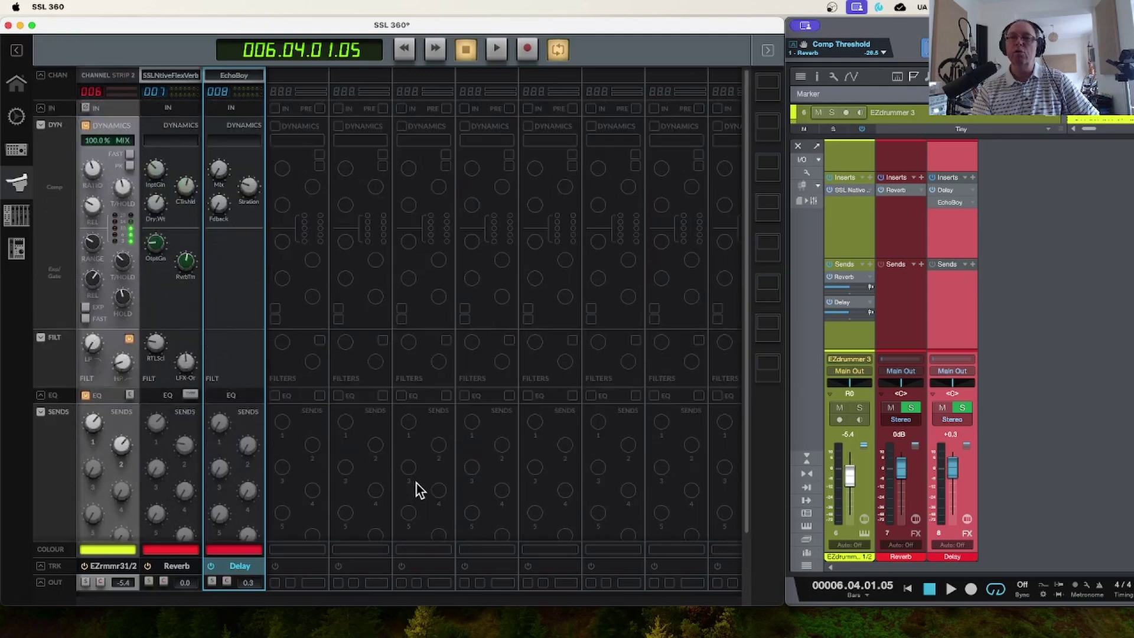
pyautogui.scroll(-3, 411, 462)
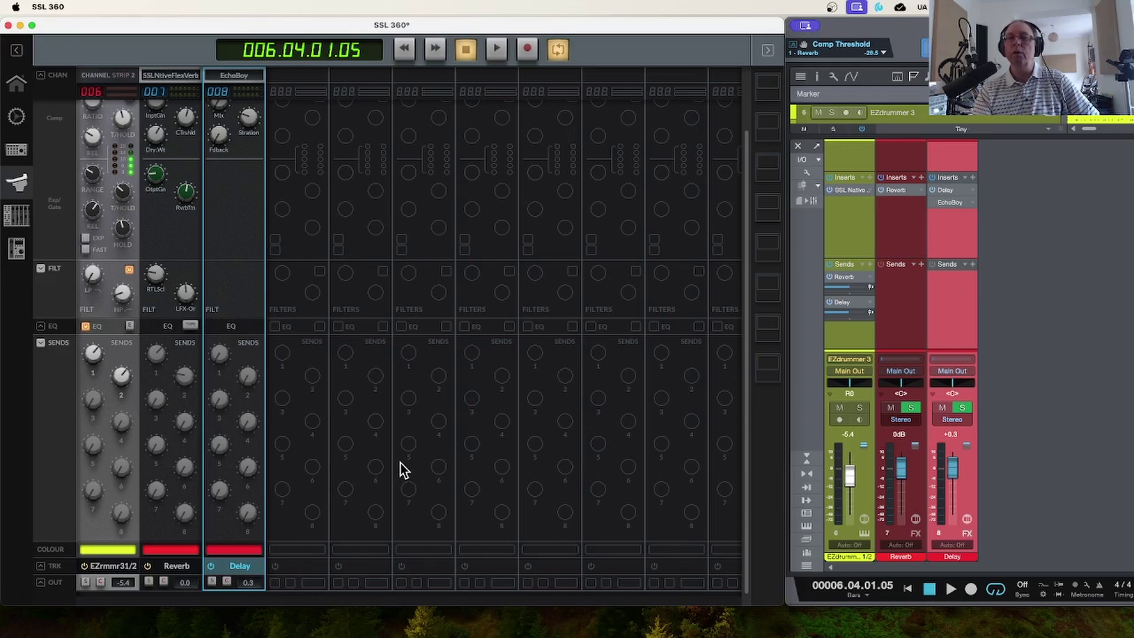
pyautogui.scroll(3, 399, 462)
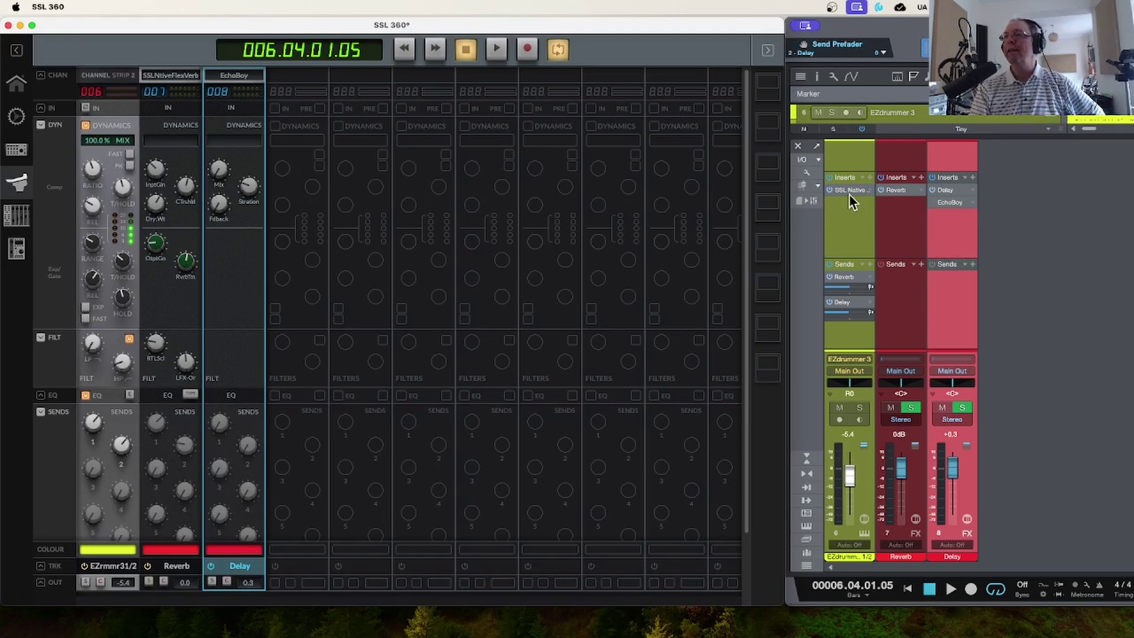
# Select the EZdrummer 3 channel strip in Studio One's mixer
pyautogui.click(854, 219)
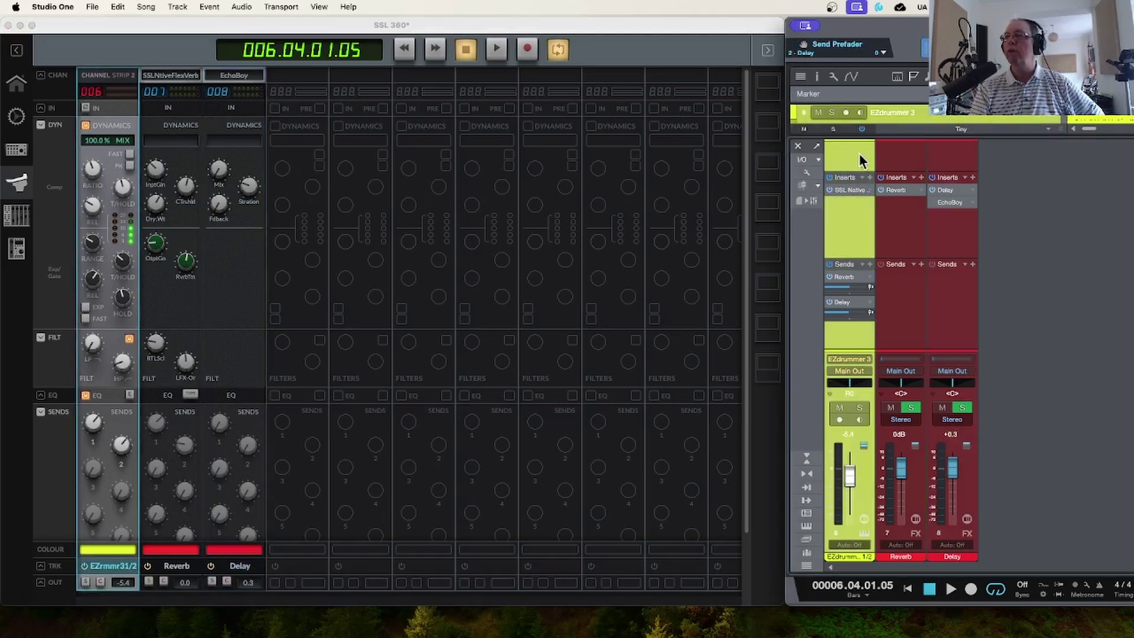